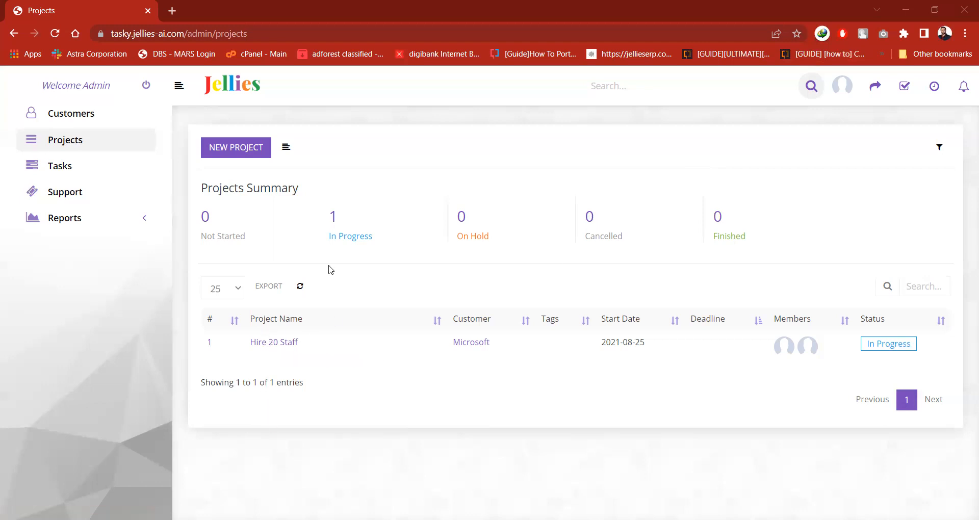
Start a new project named Website Project and assign it to the customer Google.
{"action": "left_click", "coordinate": [243, 149]}
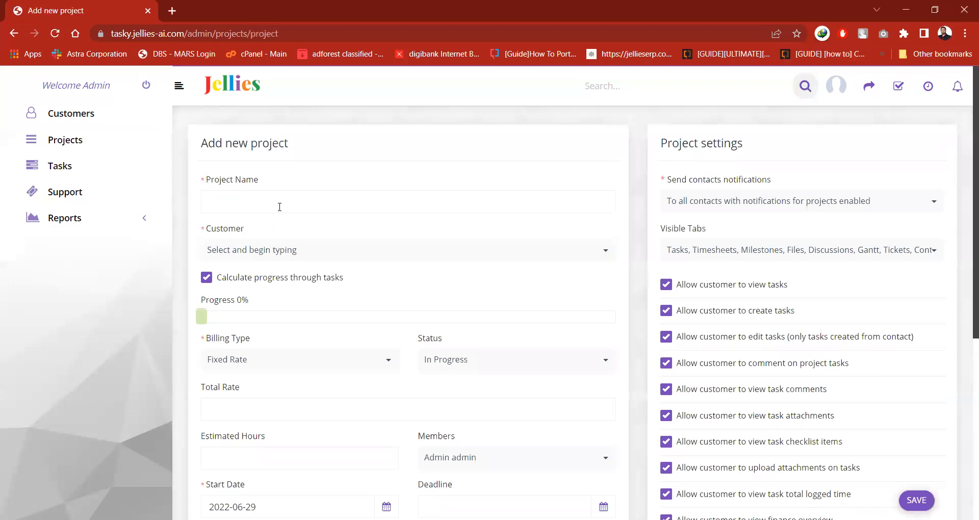
{"action": "left_click", "coordinate": [284, 207]}
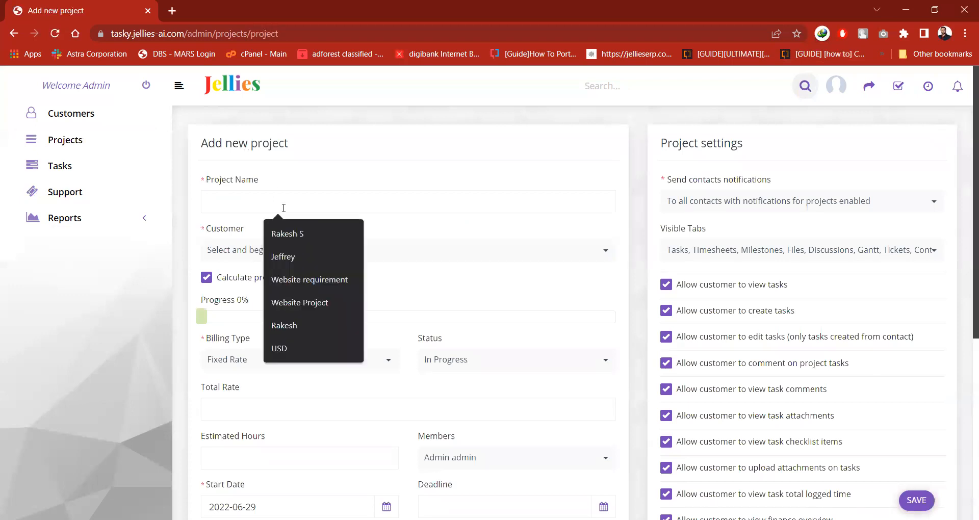
{"action": "left_click", "coordinate": [295, 305]}
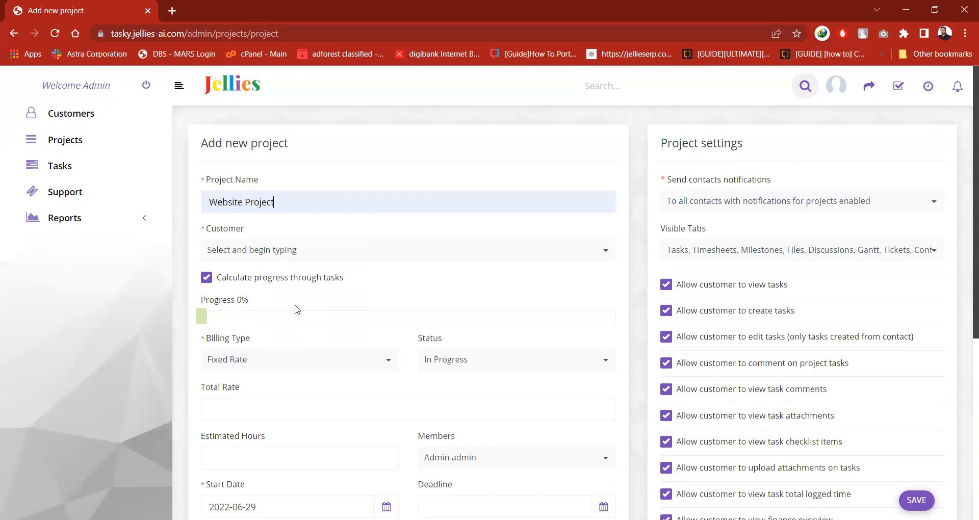
{"action": "left_click", "coordinate": [372, 251]}
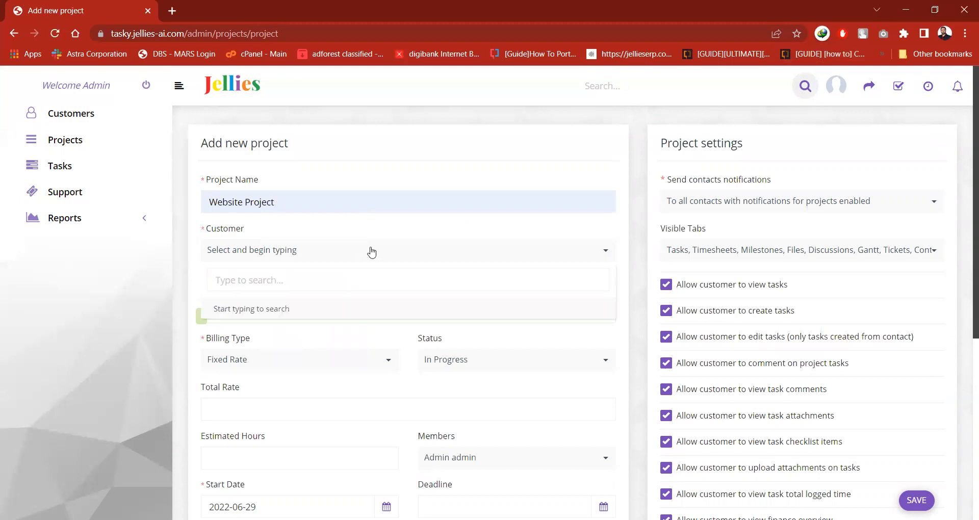
{"action": "type", "text": "go"}
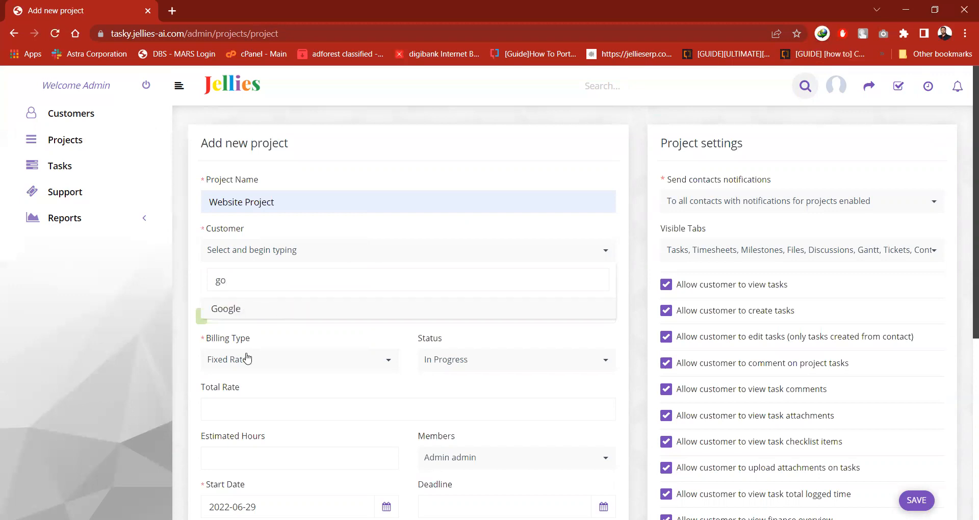
{"action": "left_click", "coordinate": [287, 308]}
Review the available status options for the new project.
{"action": "scroll", "coordinate": [284, 306], "scroll_direction": "down", "scroll_amount": 3}
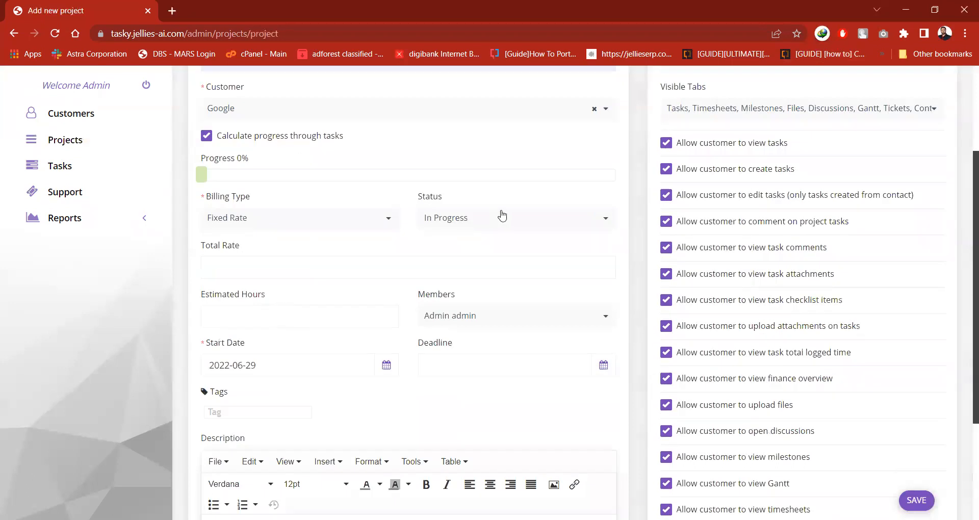
{"action": "left_click", "coordinate": [503, 216]}
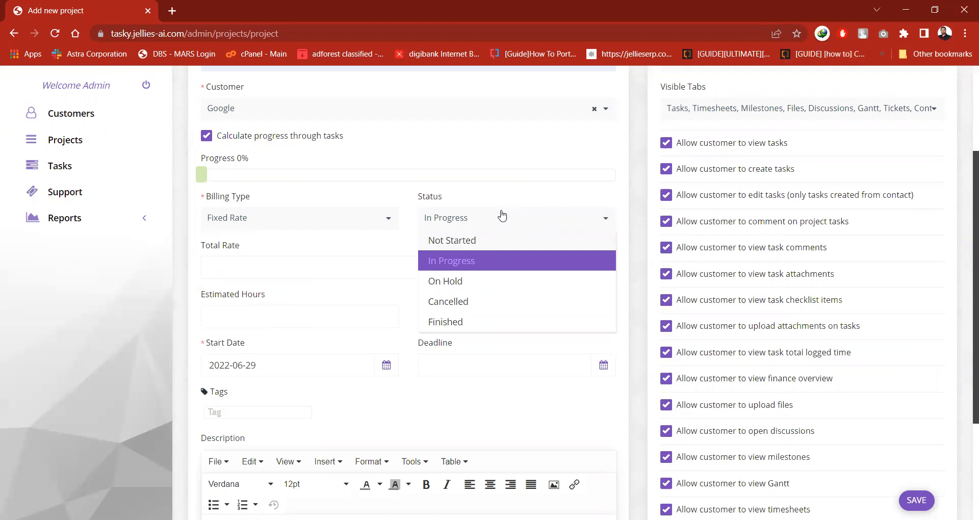
{"action": "left_click", "coordinate": [503, 216]}
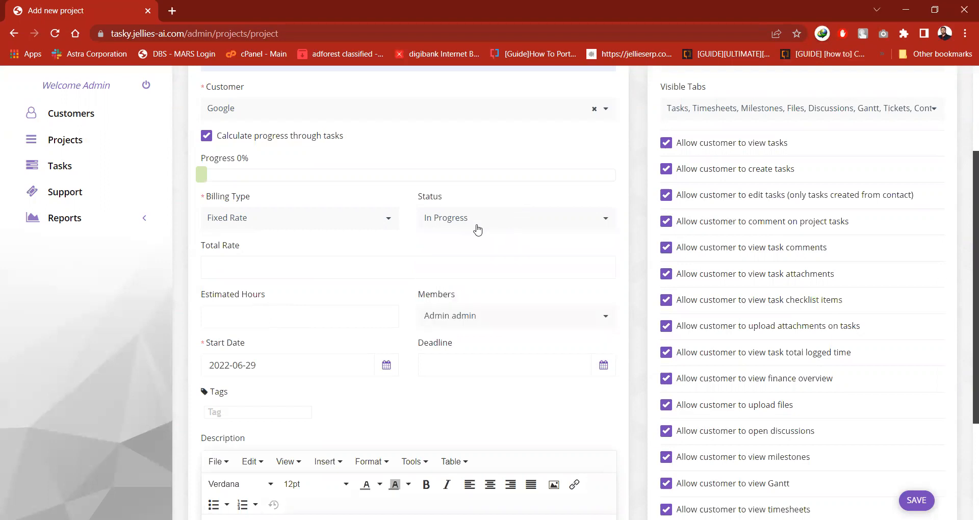
Add the first two listed staff members to the project's members alongside the admin.
{"action": "scroll", "coordinate": [498, 253], "scroll_direction": "down", "scroll_amount": 2}
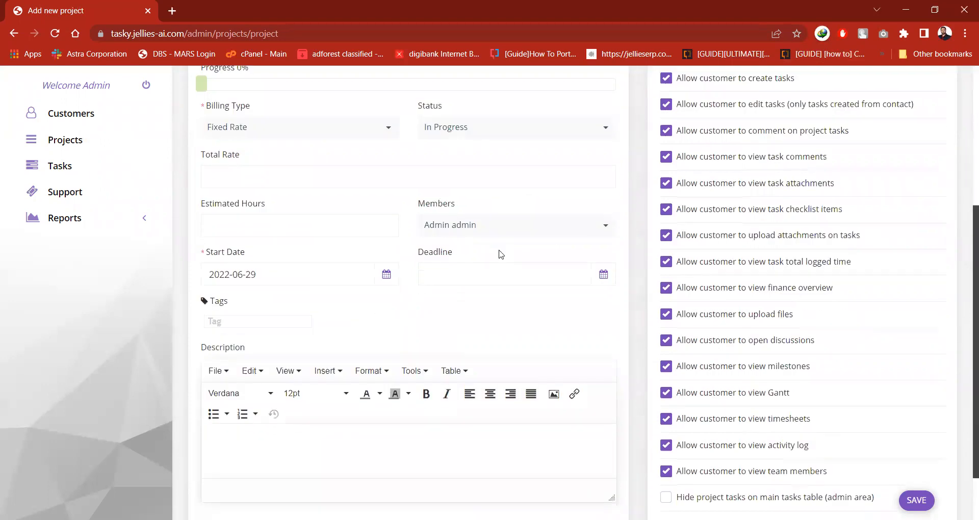
{"action": "left_click", "coordinate": [529, 230]}
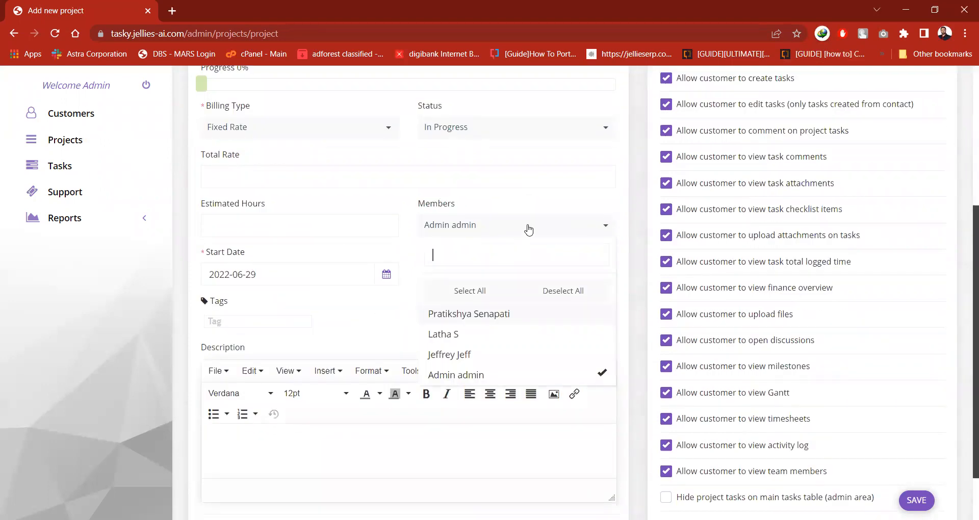
{"action": "left_click", "coordinate": [526, 316]}
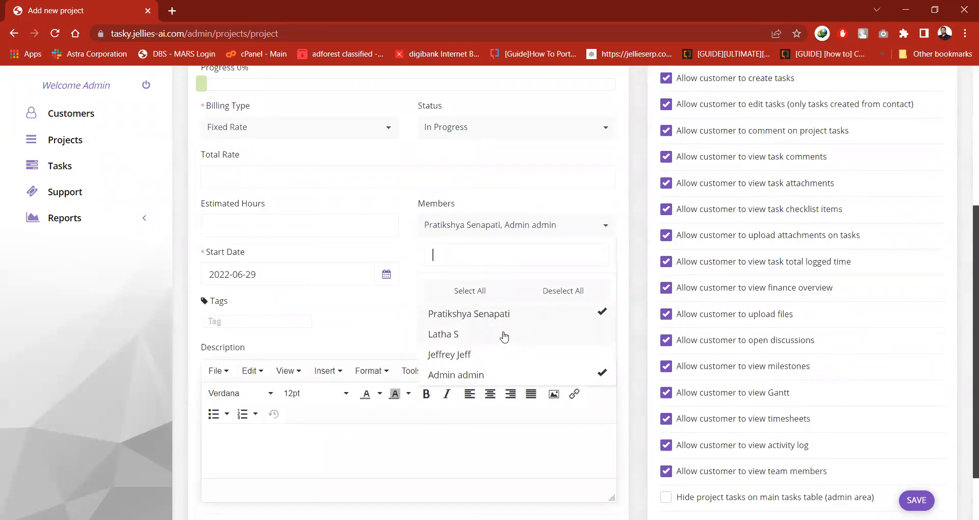
{"action": "left_click", "coordinate": [494, 336]}
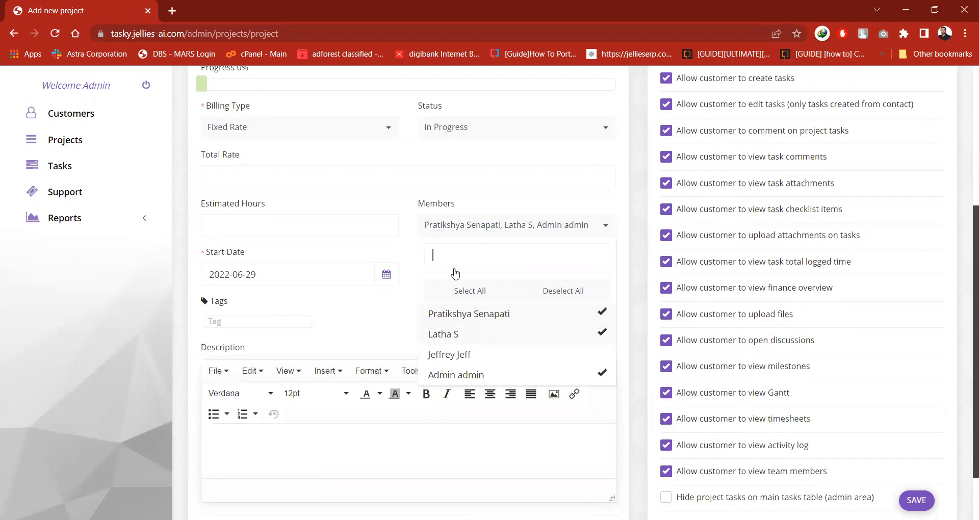
{"action": "left_click", "coordinate": [412, 206]}
Set the project deadline to 2022-07-05.
{"action": "scroll", "coordinate": [455, 197], "scroll_direction": "down", "scroll_amount": 2}
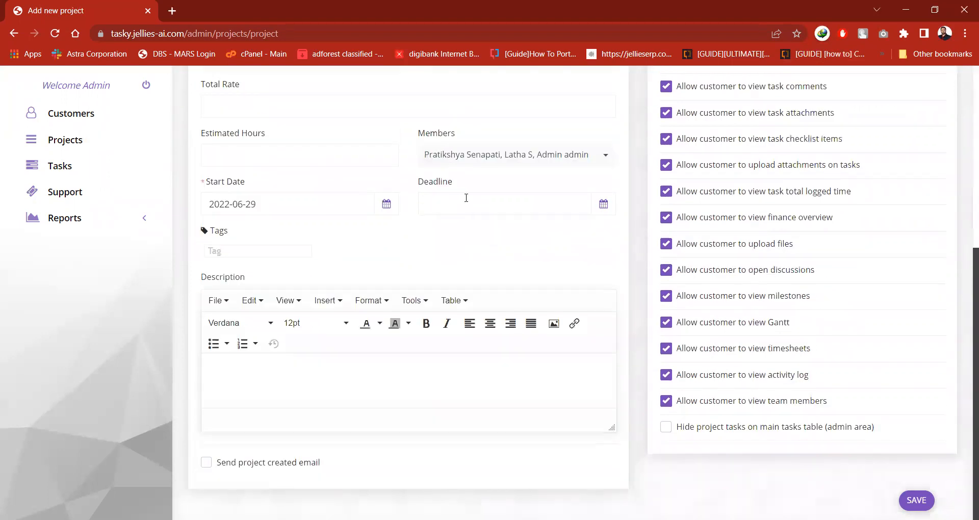
{"action": "left_click", "coordinate": [467, 198]}
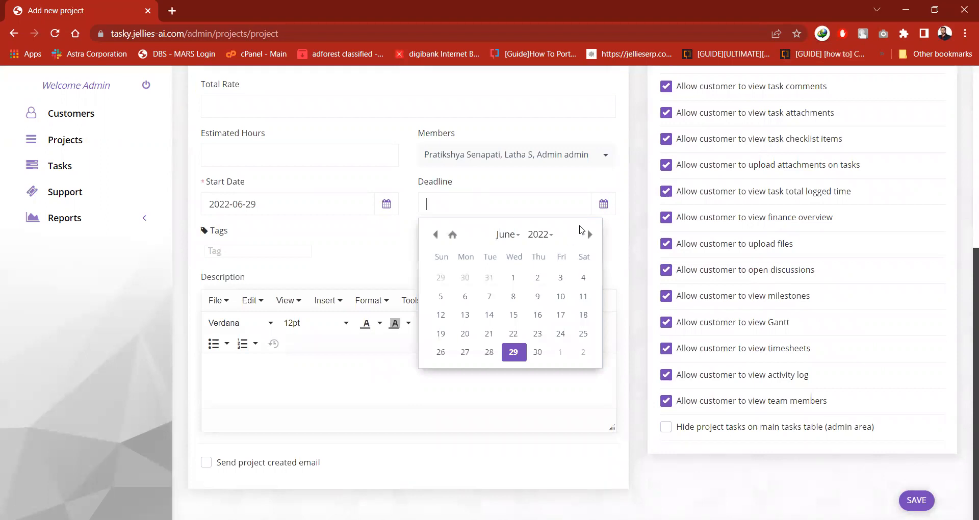
{"action": "left_click", "coordinate": [590, 234]}
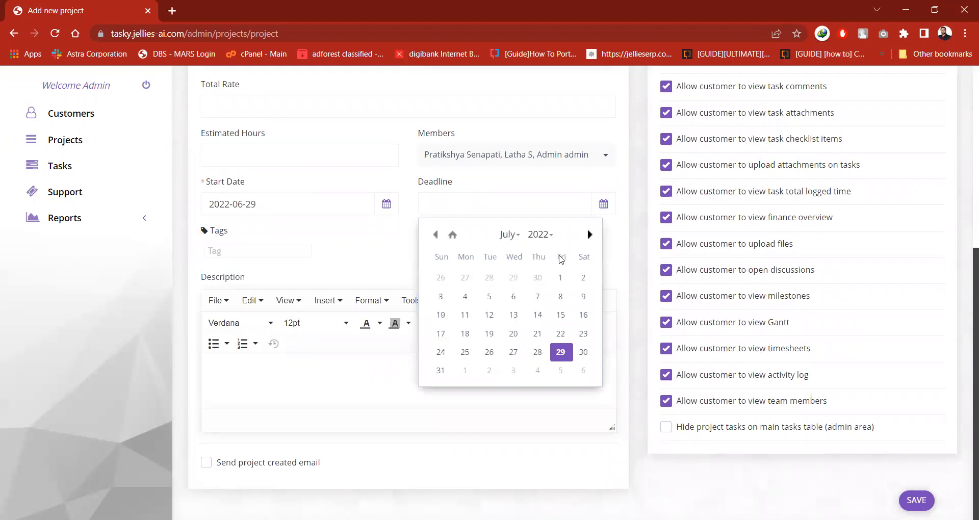
{"action": "left_click", "coordinate": [489, 297]}
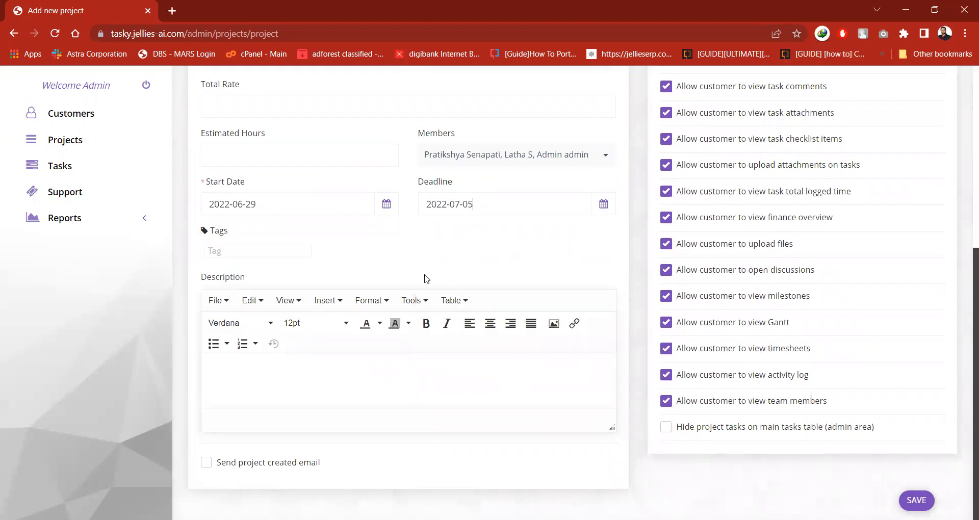
Enable sending the project created email and save the new project.
{"action": "left_click", "coordinate": [259, 398]}
{"action": "left_click", "coordinate": [208, 463]}
{"action": "scroll", "coordinate": [347, 282], "scroll_direction": "up", "scroll_amount": 2}
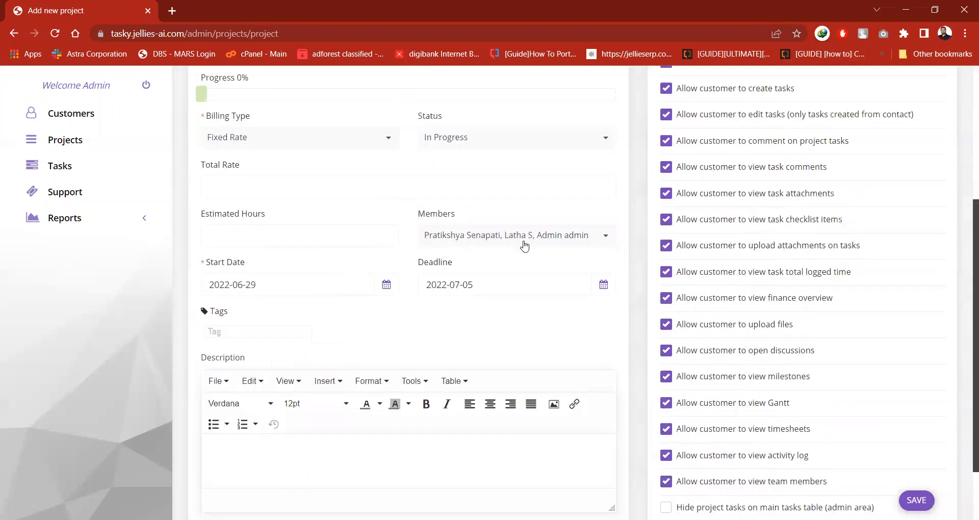
{"action": "scroll", "coordinate": [611, 266], "scroll_direction": "up", "scroll_amount": 1}
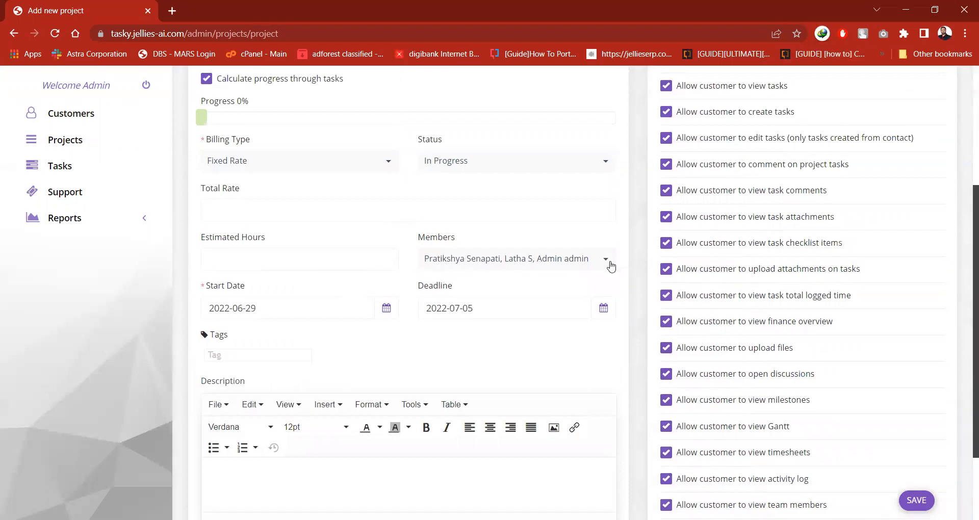
{"action": "scroll", "coordinate": [611, 266], "scroll_direction": "up", "scroll_amount": 2}
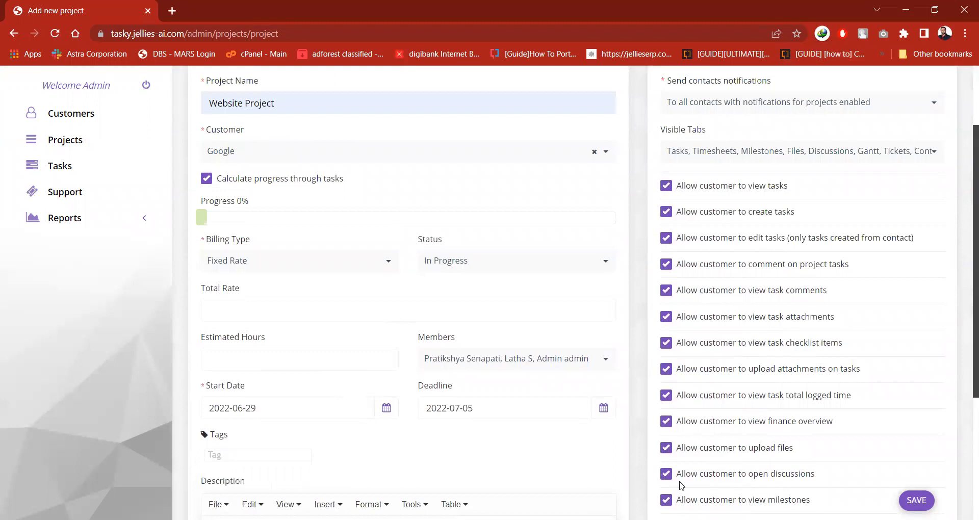
{"action": "left_click", "coordinate": [918, 499]}
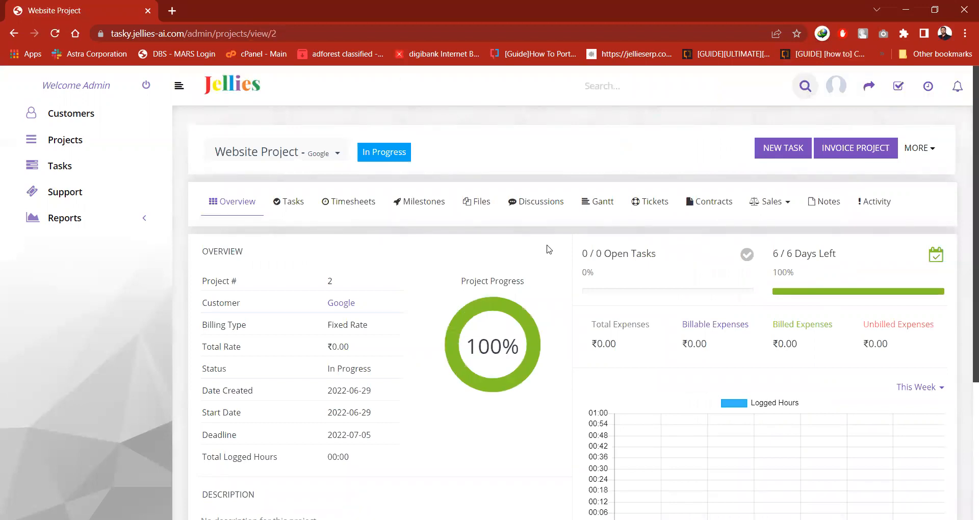
Examine the project overview, including its details, progress, expenses, logged hours and members.
{"action": "scroll", "coordinate": [549, 250], "scroll_direction": "down", "scroll_amount": 1}
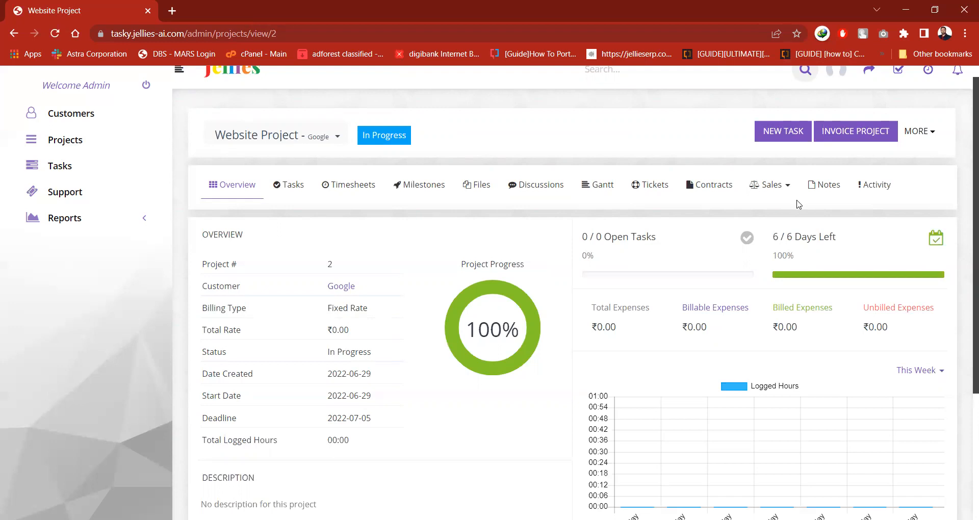
{"action": "scroll", "coordinate": [798, 205], "scroll_direction": "down", "scroll_amount": 1}
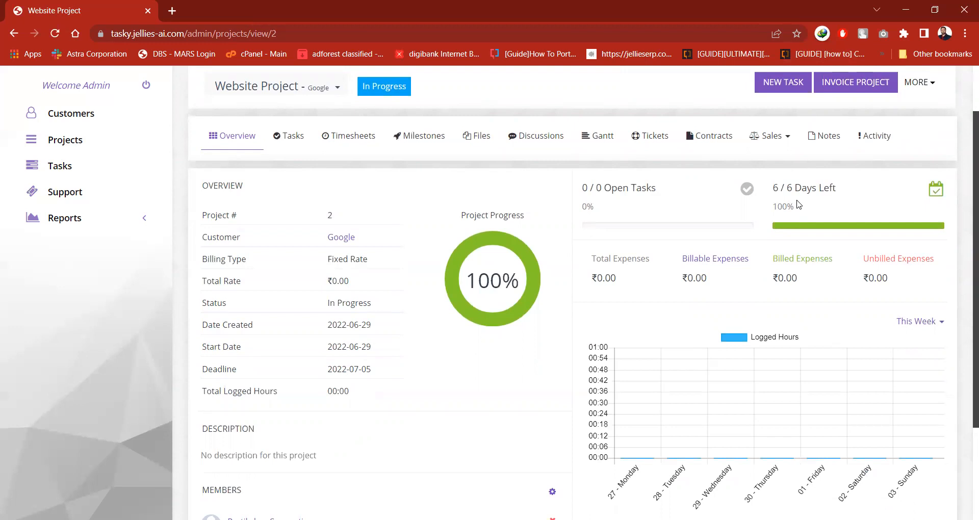
{"action": "scroll", "coordinate": [799, 204], "scroll_direction": "down", "scroll_amount": 1}
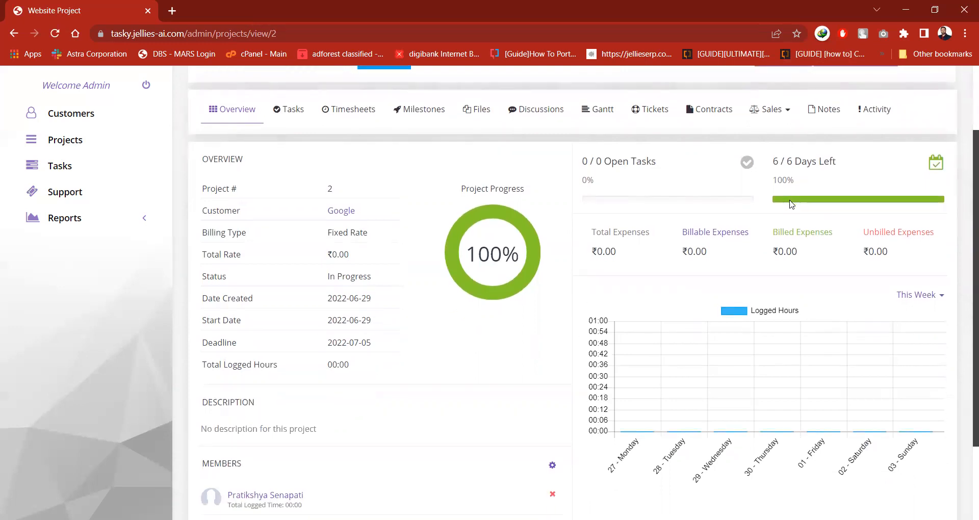
{"action": "scroll", "coordinate": [505, 294], "scroll_direction": "down", "scroll_amount": 1}
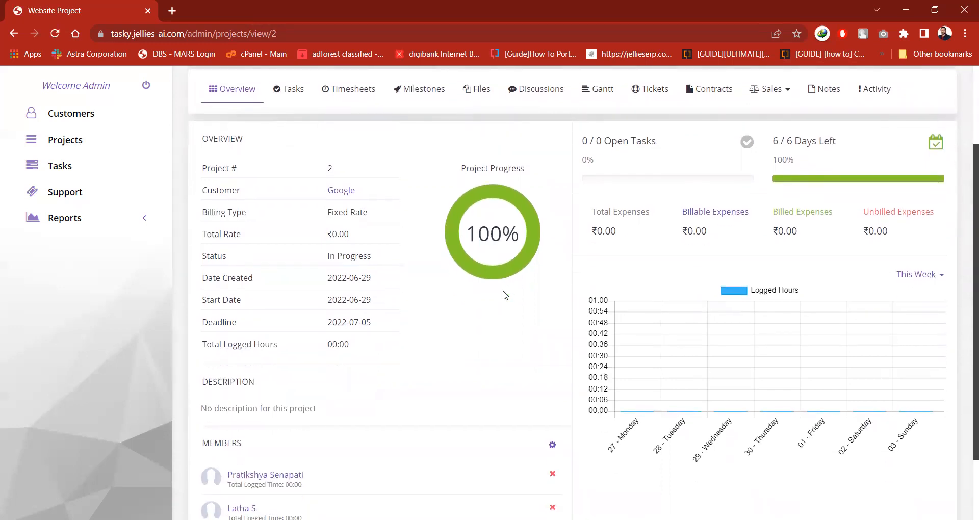
{"action": "scroll", "coordinate": [505, 294], "scroll_direction": "down", "scroll_amount": 3}
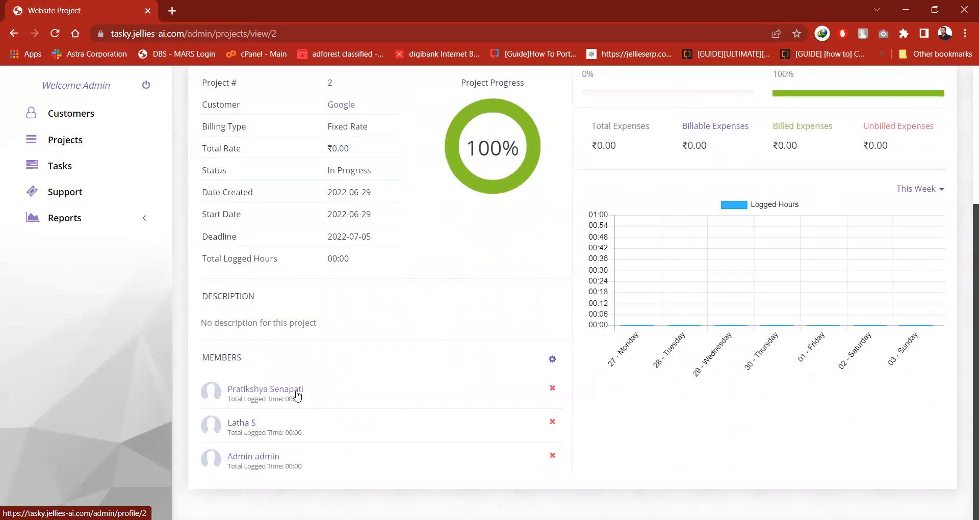
{"action": "scroll", "coordinate": [297, 396], "scroll_direction": "up", "scroll_amount": 5}
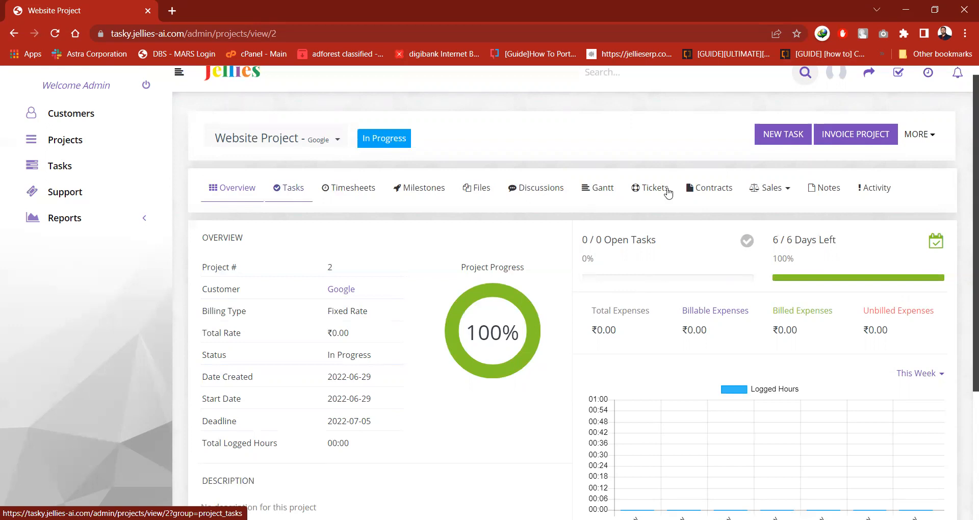
Start a new task in the Website Project's tasks with the subject "design logo".
{"action": "left_click", "coordinate": [299, 194]}
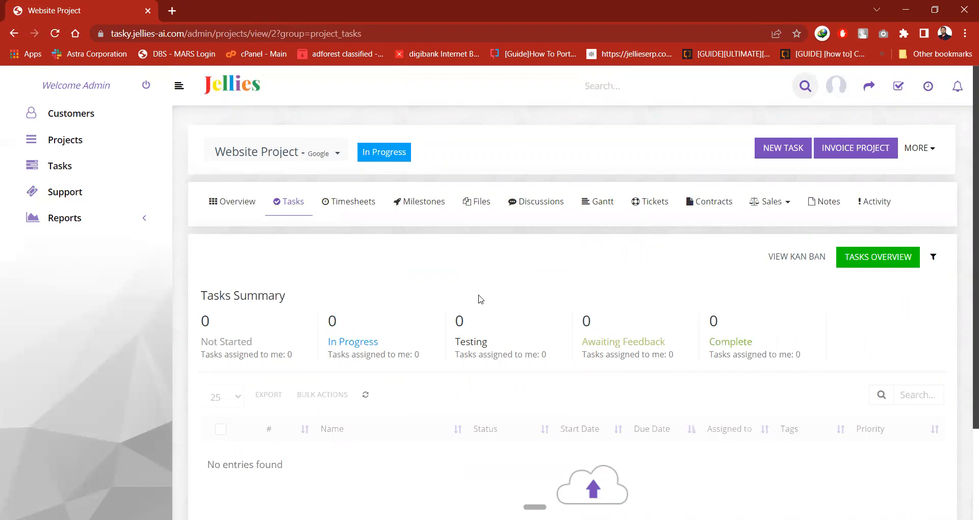
{"action": "left_click", "coordinate": [792, 154]}
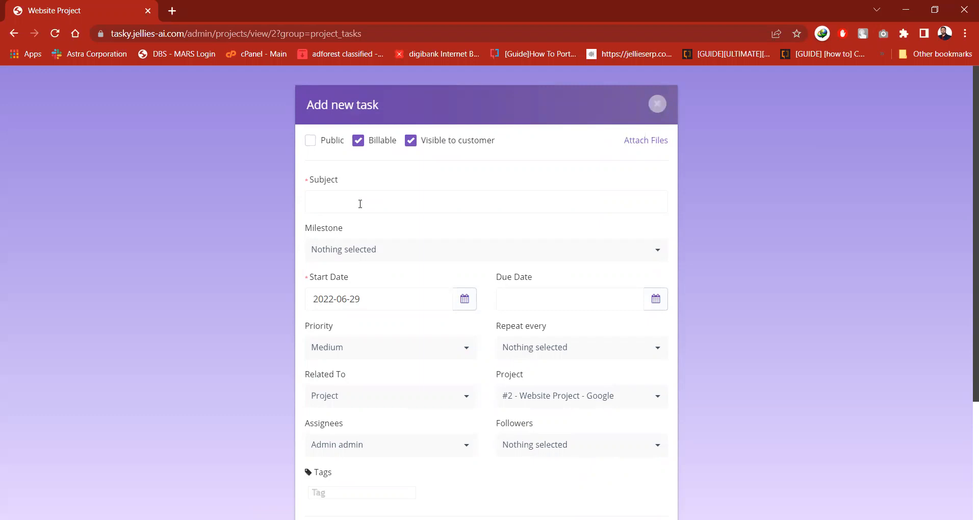
{"action": "type", "text": "deign logo"}
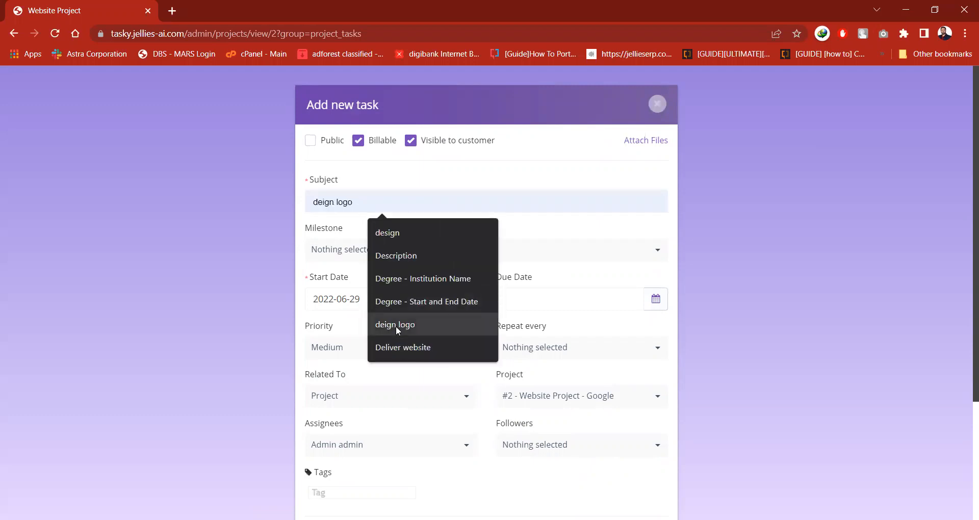
{"action": "left_click", "coordinate": [396, 326]}
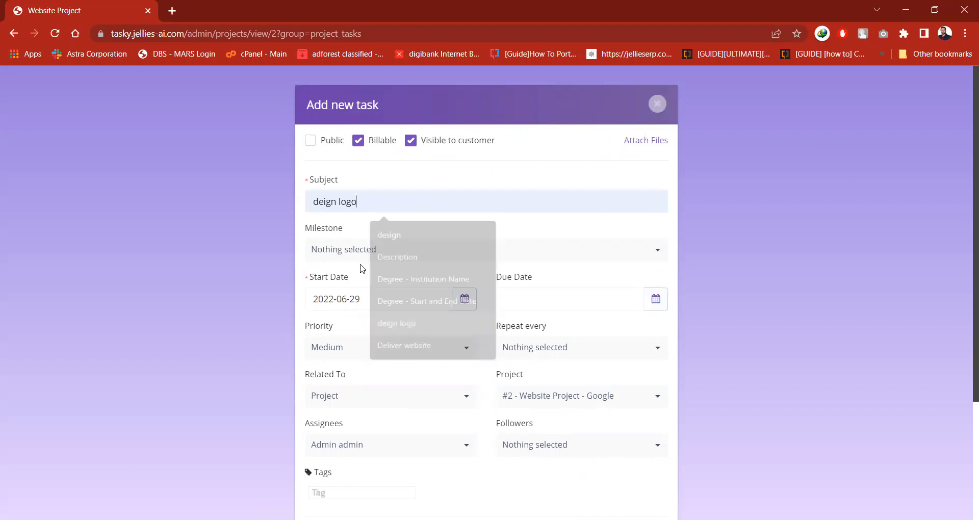
{"action": "left_click", "coordinate": [325, 202]}
{"action": "type", "text": "s"}
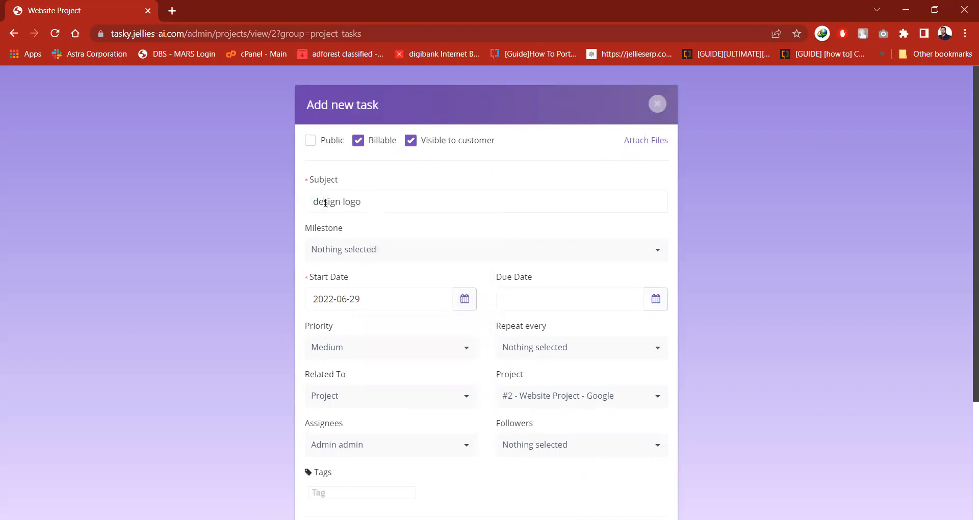
Set the task's due date to 2022-06-30 and its priority to Urgent, and save the task.
{"action": "left_click", "coordinate": [551, 296]}
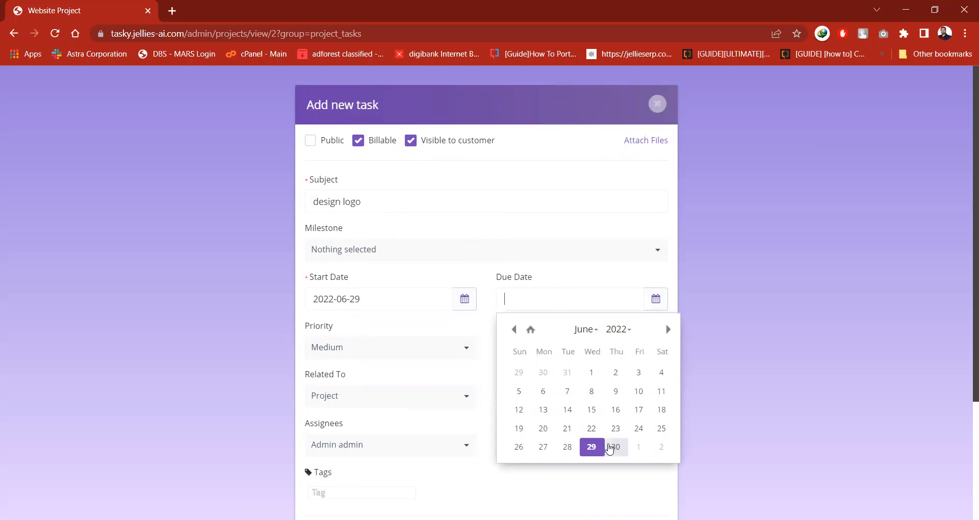
{"action": "left_click", "coordinate": [610, 447]}
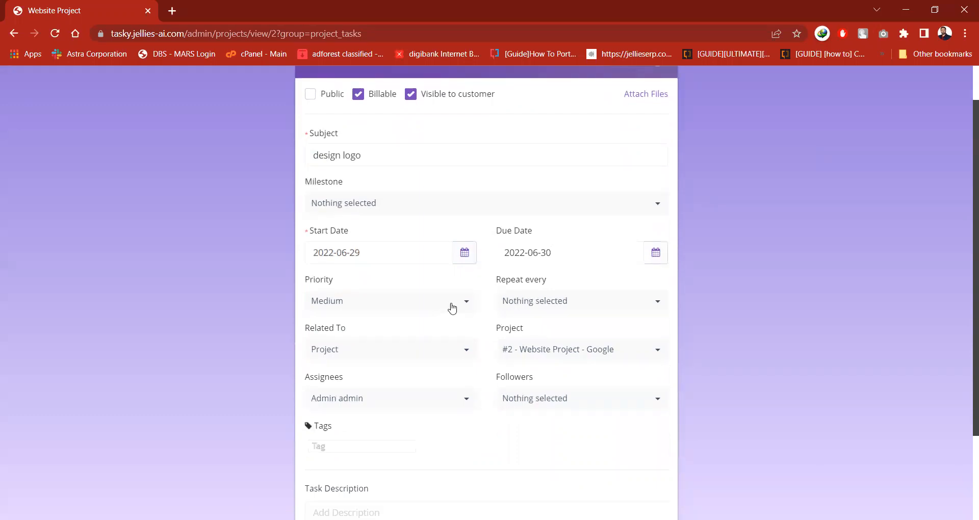
{"action": "left_click", "coordinate": [453, 307]}
{"action": "left_click", "coordinate": [376, 386]}
{"action": "scroll", "coordinate": [452, 402], "scroll_direction": "down", "scroll_amount": 2}
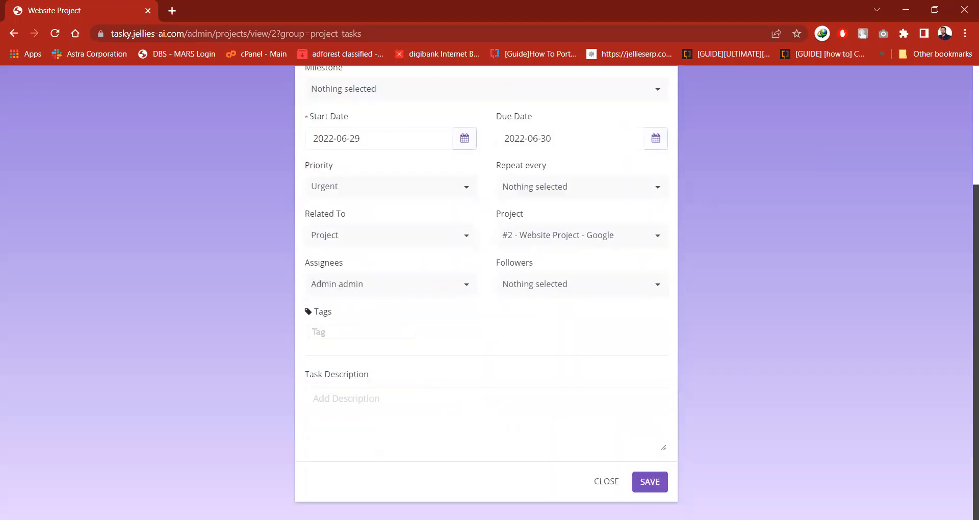
{"action": "left_click", "coordinate": [644, 488]}
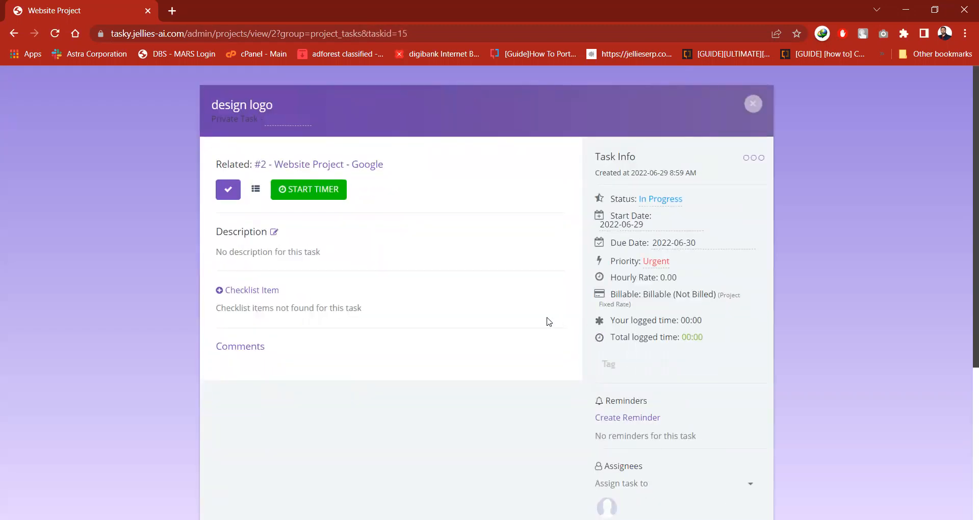
{"action": "scroll", "coordinate": [507, 274], "scroll_direction": "down", "scroll_amount": 2}
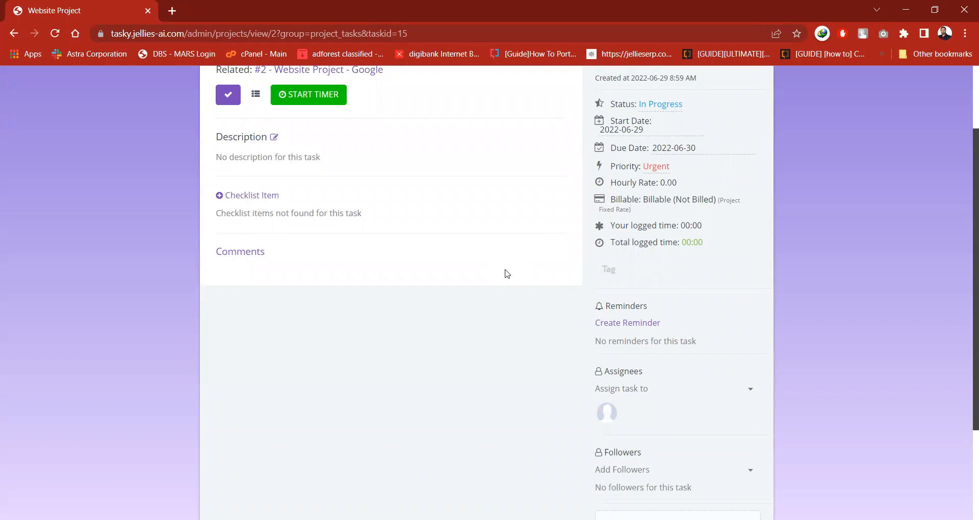
Assign the design logo task to the first project member offered in the assignee list.
{"action": "left_click", "coordinate": [646, 394]}
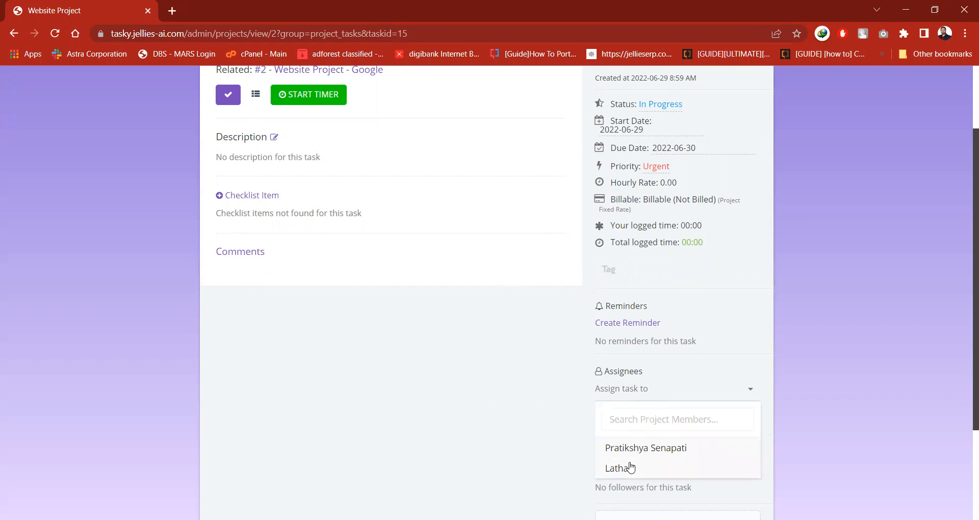
{"action": "left_click", "coordinate": [654, 450]}
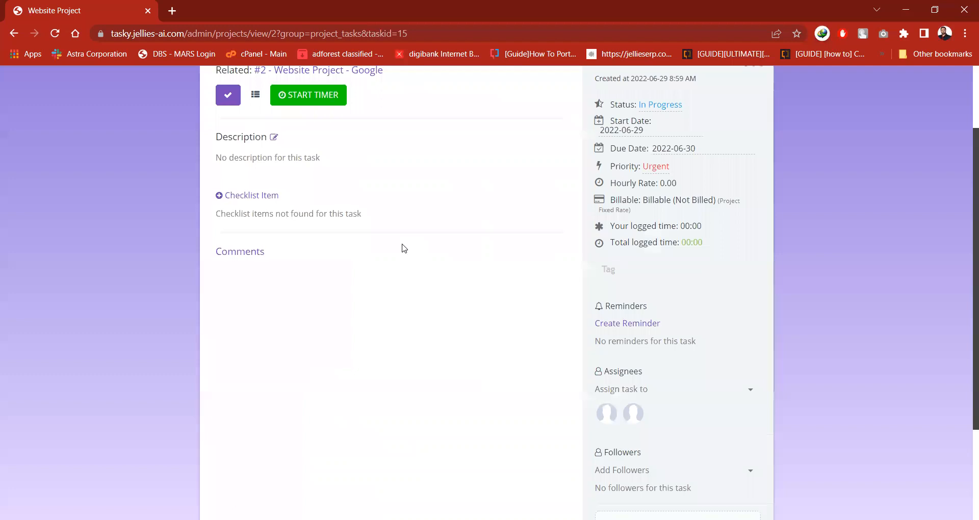
{"action": "scroll", "coordinate": [404, 248], "scroll_direction": "up", "scroll_amount": 2}
{"action": "scroll", "coordinate": [405, 249], "scroll_direction": "down", "scroll_amount": 2}
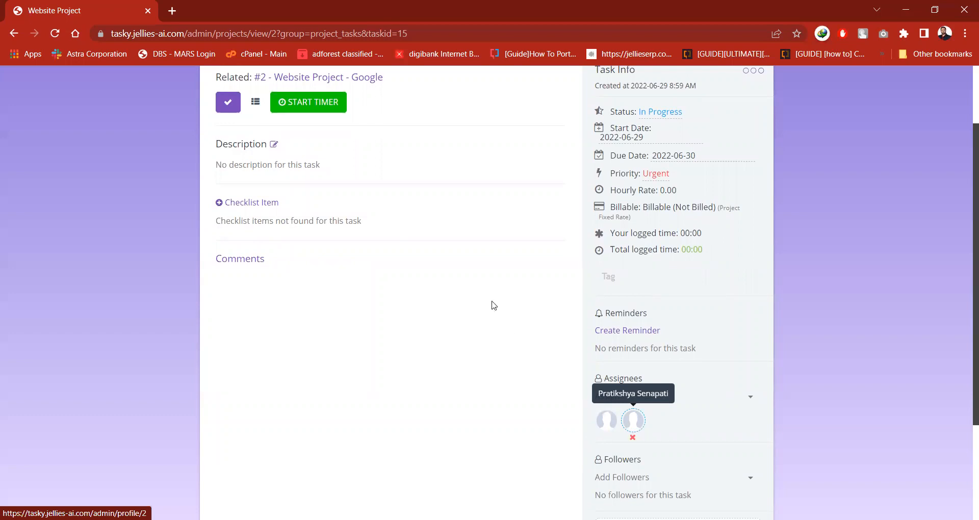
{"action": "scroll", "coordinate": [480, 285], "scroll_direction": "up", "scroll_amount": 2}
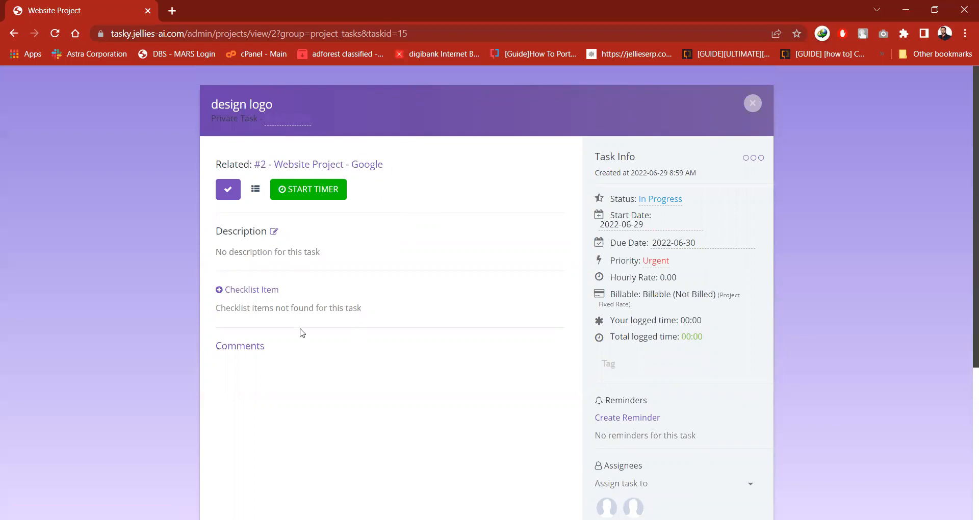
Add a checklist item "sample logo" to the design logo task and mark it as completed.
{"action": "left_click", "coordinate": [262, 290]}
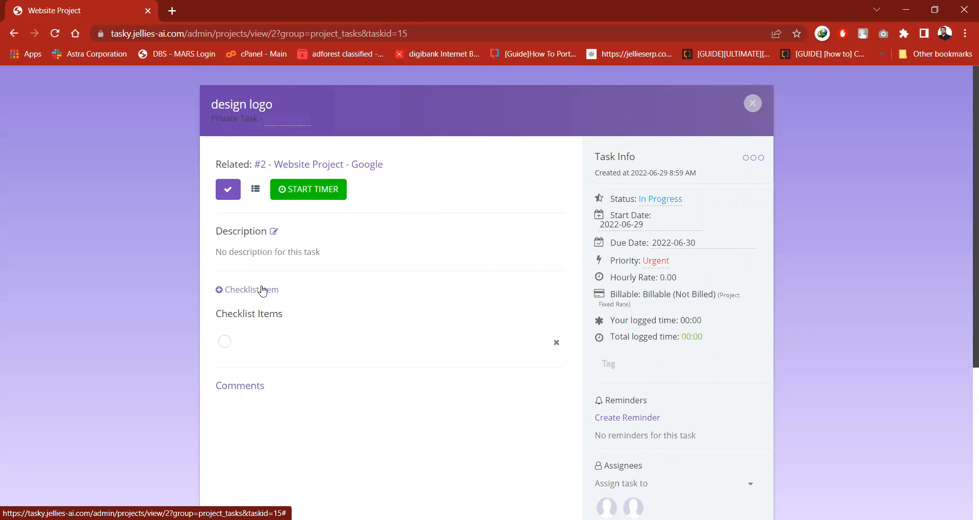
{"action": "type", "text": "sample logo"}
{"action": "left_click", "coordinate": [263, 290]}
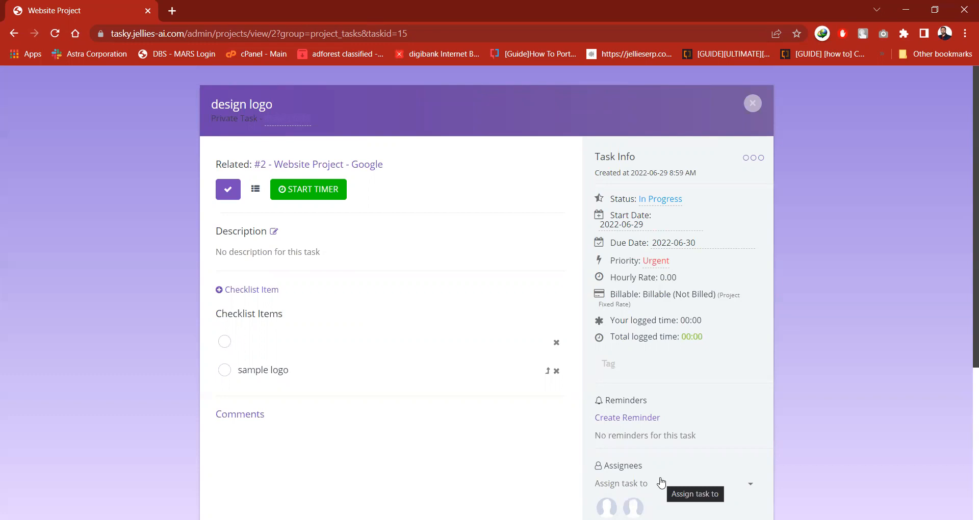
{"action": "left_click", "coordinate": [225, 371]}
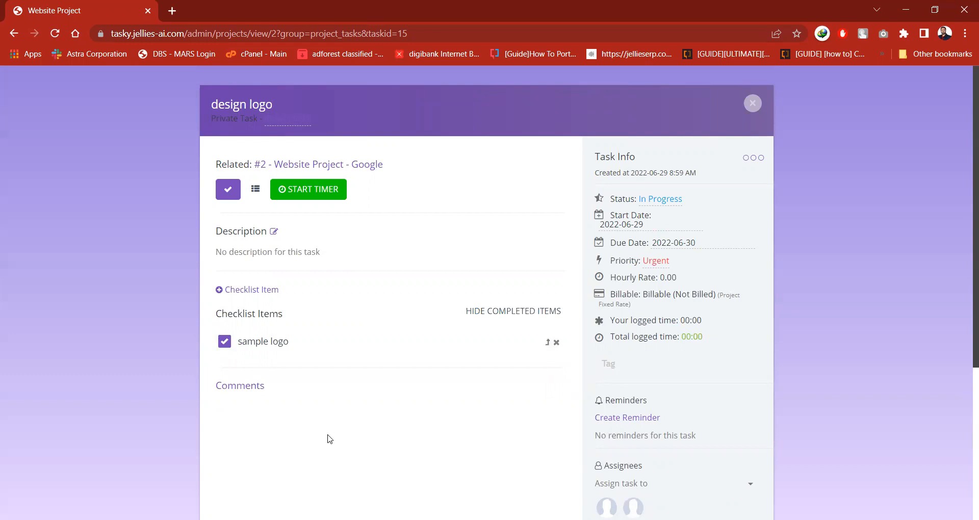
Post the comment "done" on the design logo task.
{"action": "left_click", "coordinate": [246, 388]}
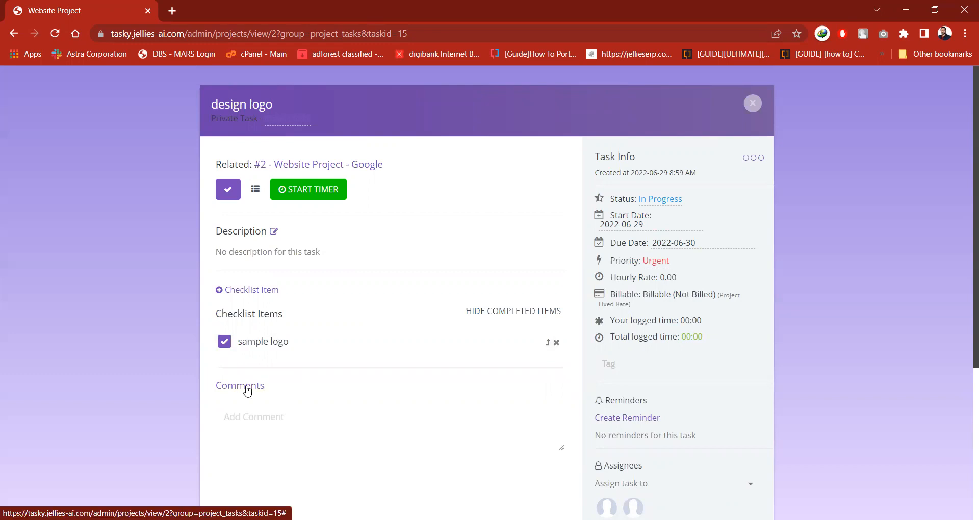
{"action": "left_click", "coordinate": [261, 434]}
{"action": "scroll", "coordinate": [293, 466], "scroll_direction": "down", "scroll_amount": 2}
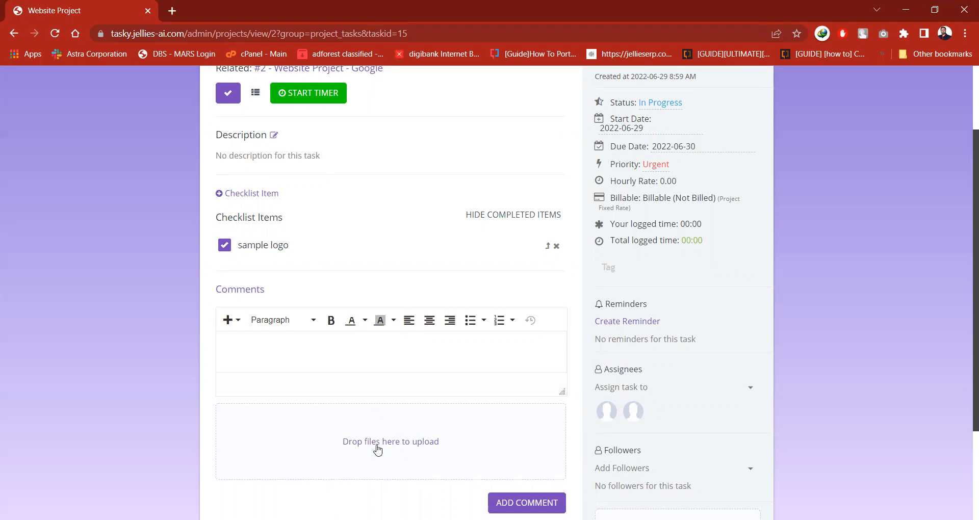
{"action": "type", "text": "done"}
{"action": "left_click", "coordinate": [533, 501]}
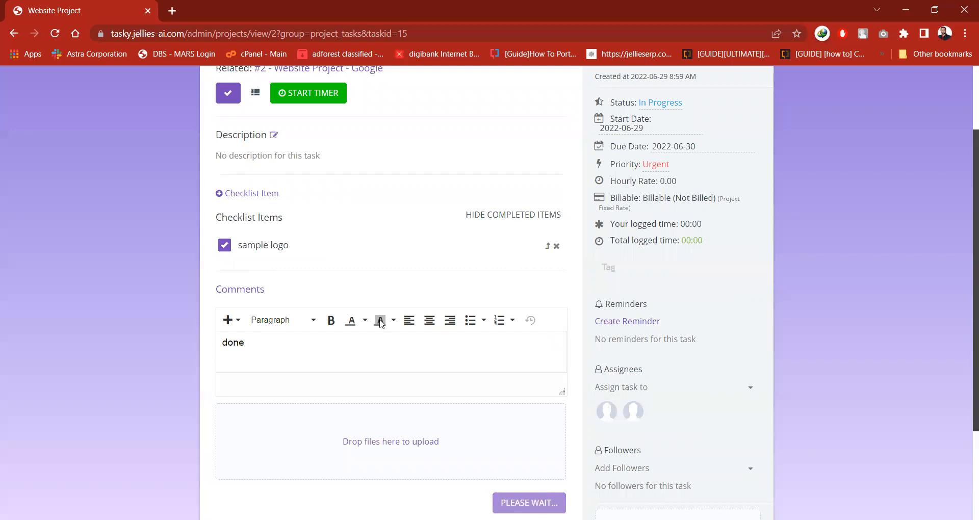
Mark the design logo task as complete, then reload the page and close the task to return to the project's tasks summary.
{"action": "scroll", "coordinate": [380, 323], "scroll_direction": "up", "scroll_amount": 1}
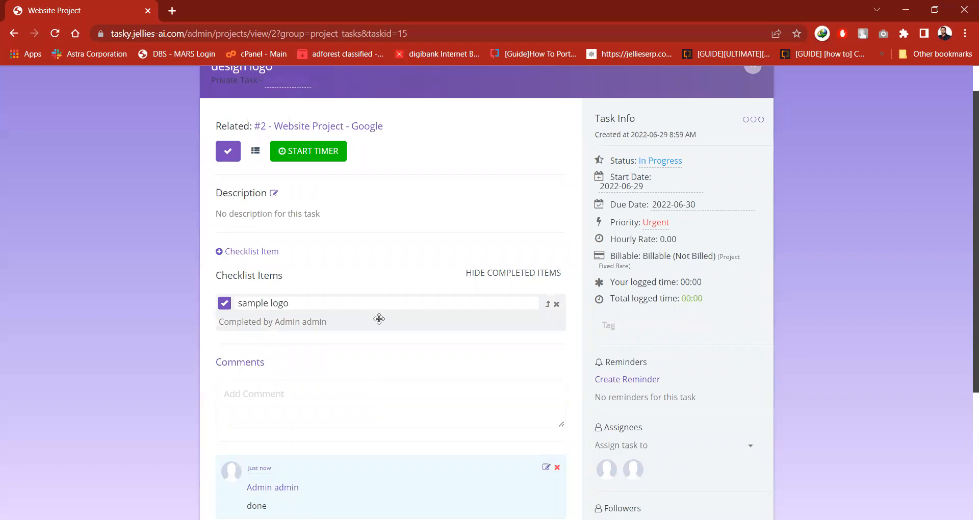
{"action": "scroll", "coordinate": [379, 319], "scroll_direction": "up", "scroll_amount": 1}
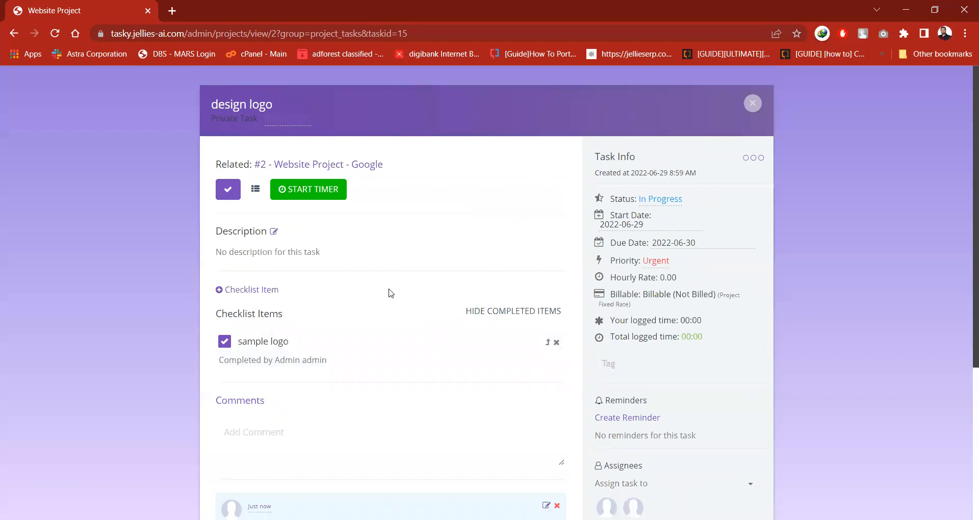
{"action": "left_click", "coordinate": [231, 190]}
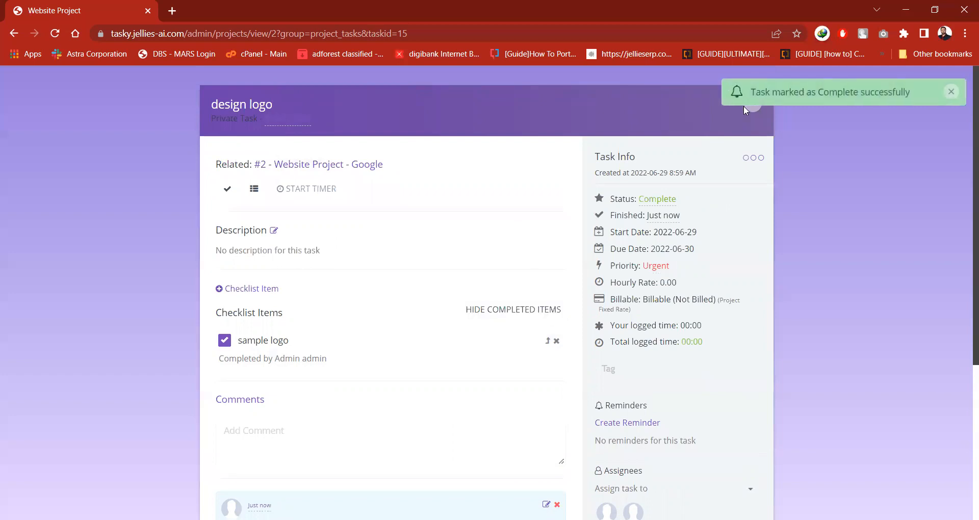
{"action": "left_click", "coordinate": [757, 117]}
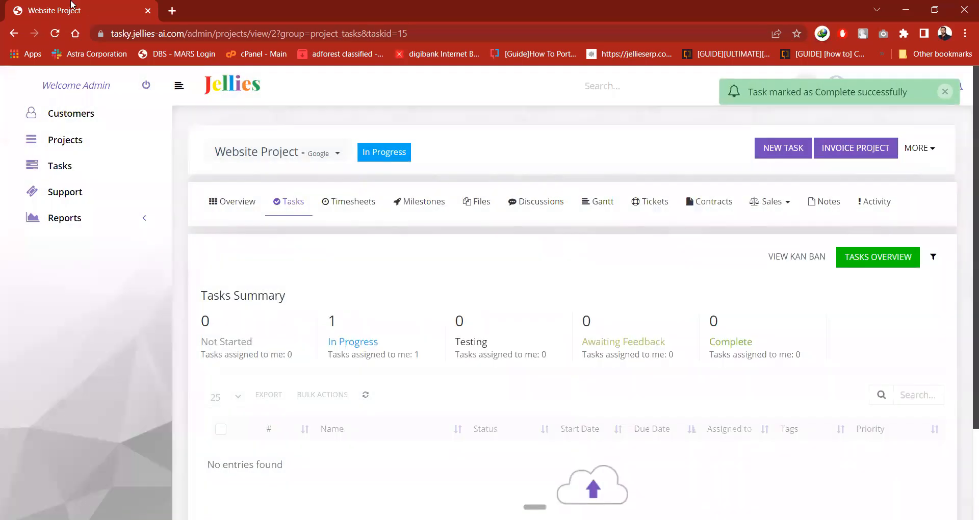
{"action": "left_click", "coordinate": [55, 34]}
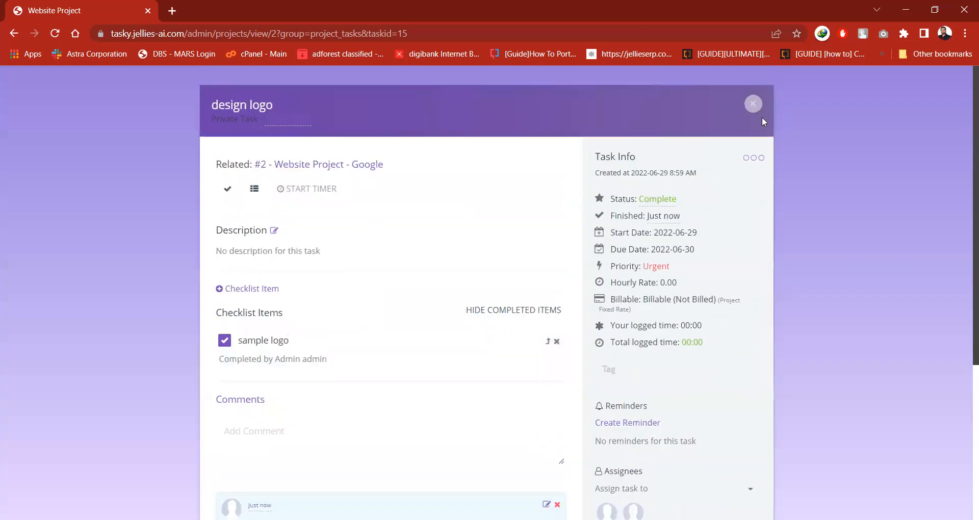
{"action": "left_click", "coordinate": [752, 104]}
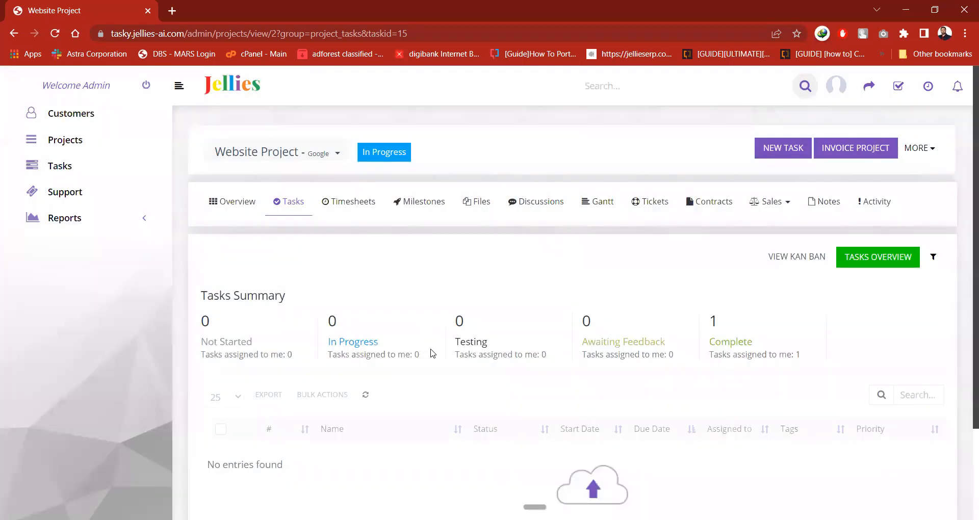
Turn on customer visibility for uploads in the Website Project's files.
{"action": "left_click", "coordinate": [478, 211]}
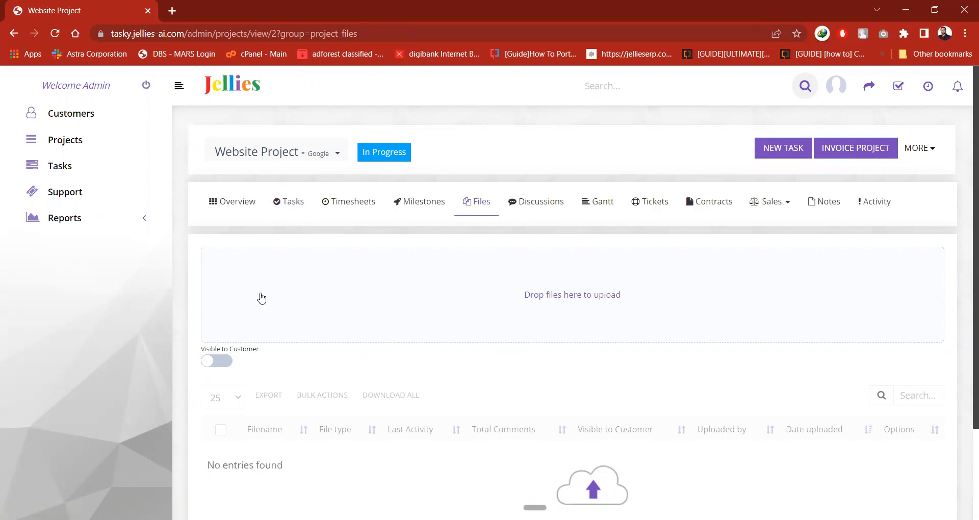
{"action": "left_click", "coordinate": [227, 364]}
{"action": "scroll", "coordinate": [227, 366], "scroll_direction": "down", "scroll_amount": 1}
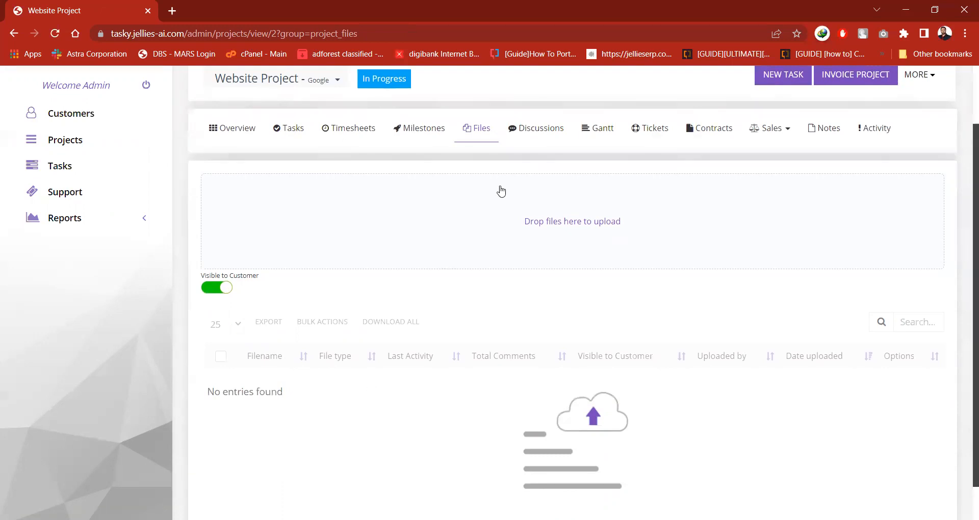
Create a project discussion with the subject "Website Proposal" that is not visible to the customer.
{"action": "left_click", "coordinate": [541, 135]}
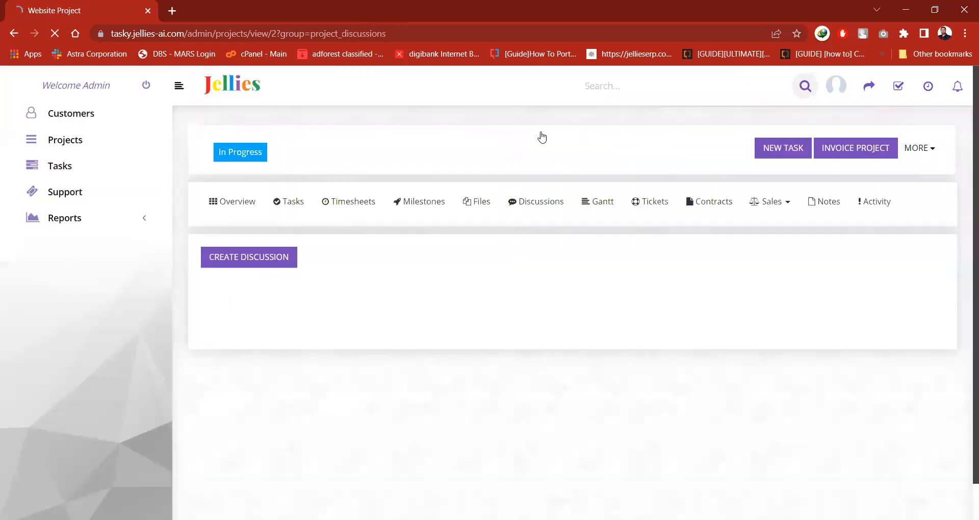
{"action": "left_click", "coordinate": [262, 253]}
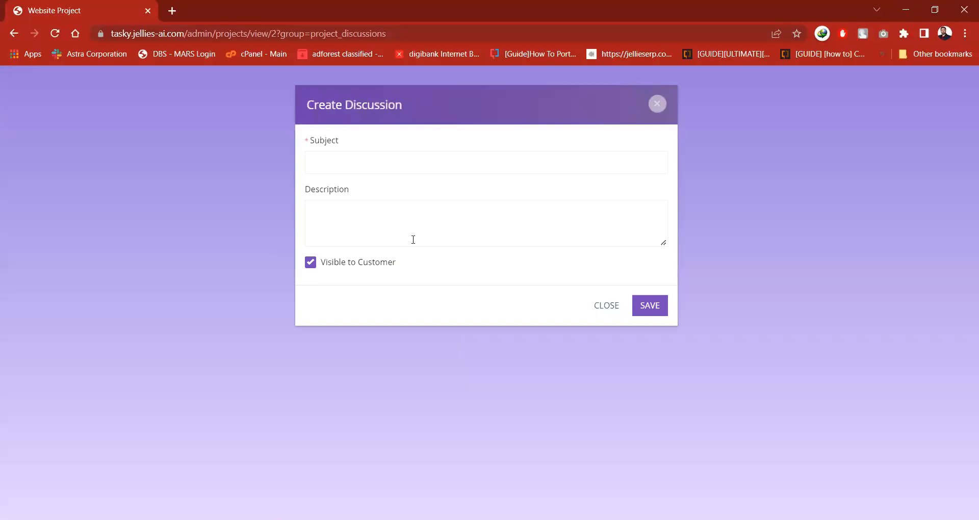
{"action": "left_click", "coordinate": [314, 266]}
{"action": "left_click", "coordinate": [370, 156]}
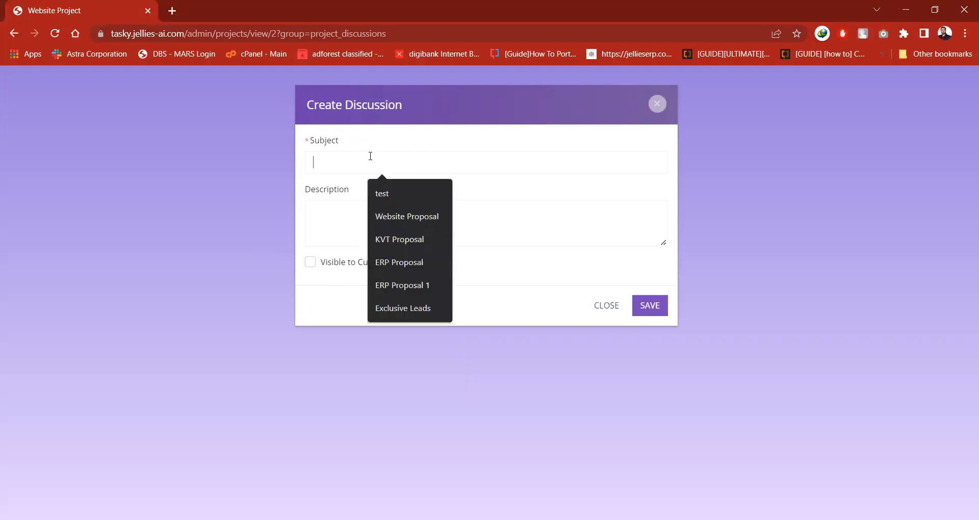
{"action": "left_click", "coordinate": [345, 194]}
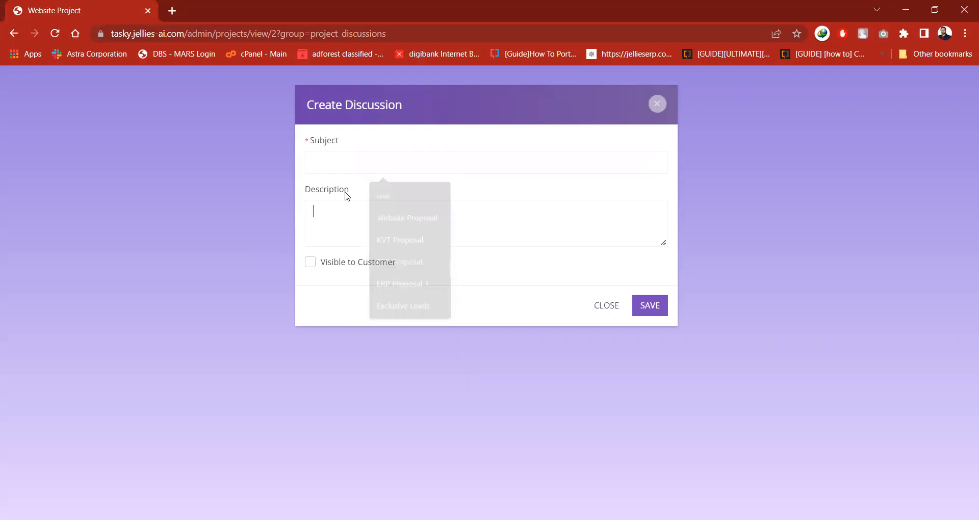
{"action": "left_click", "coordinate": [337, 162]}
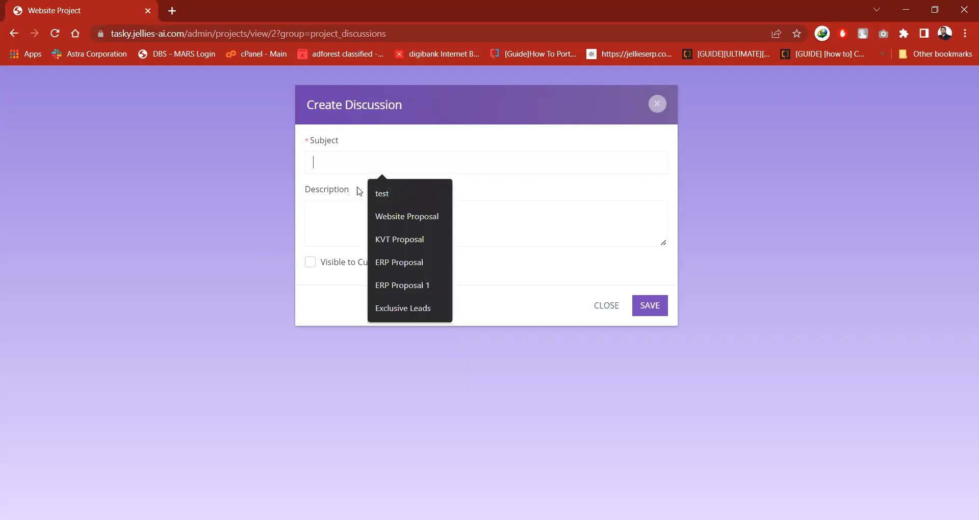
{"action": "left_click", "coordinate": [402, 210]}
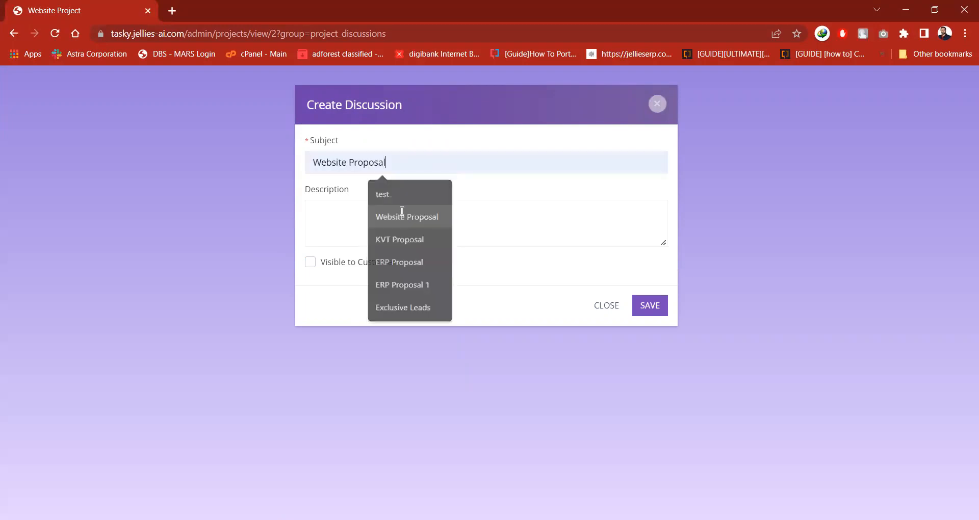
{"action": "left_click", "coordinate": [663, 305]}
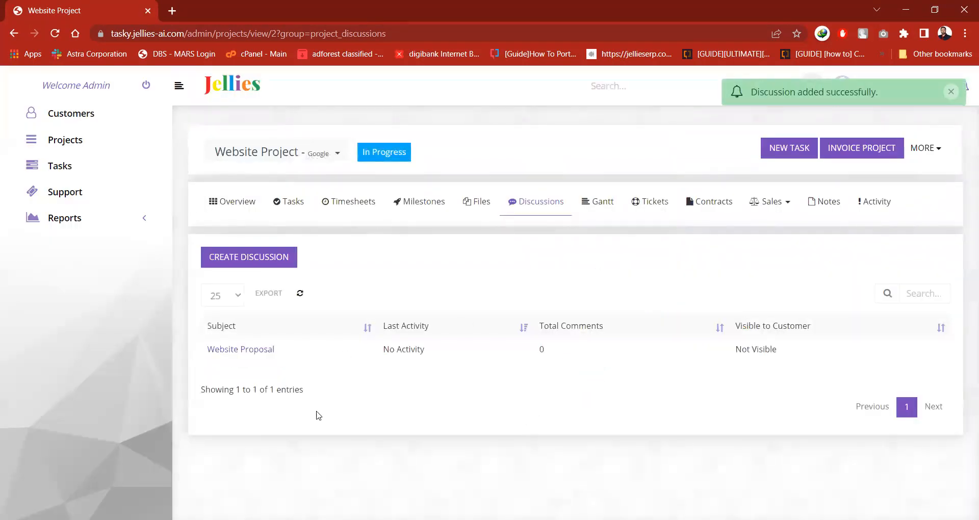
Look through the project's discussion list, Gantt chart, tickets and personal notes.
{"action": "mouse_move", "coordinate": [357, 376]}
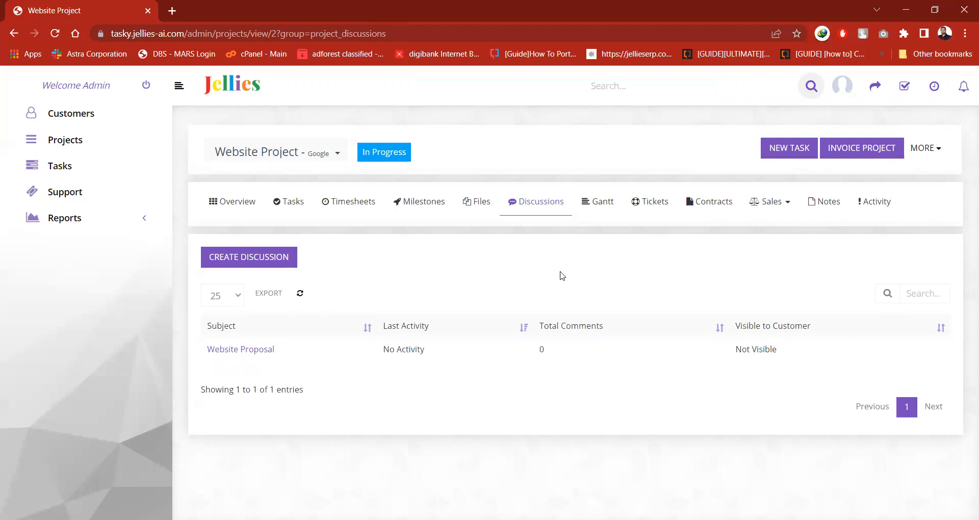
{"action": "left_click", "coordinate": [600, 216]}
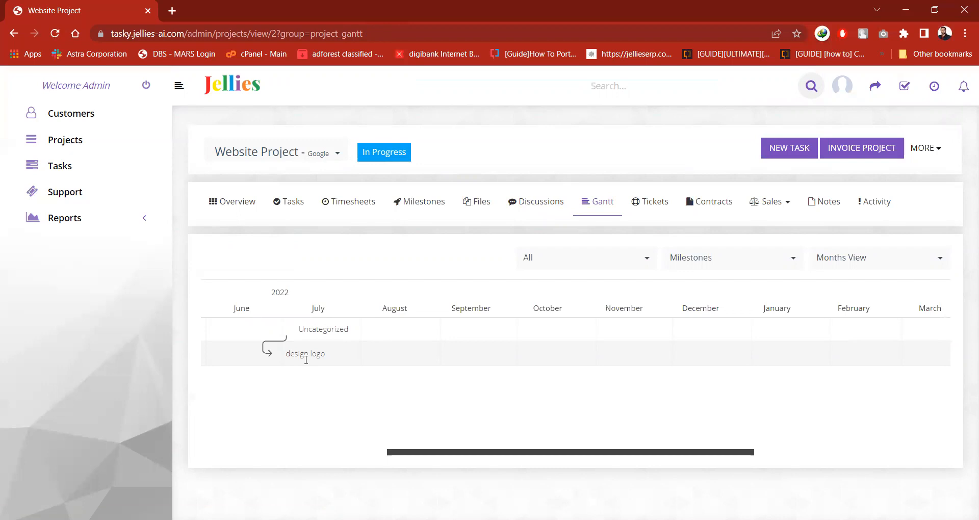
{"action": "left_click", "coordinate": [654, 211]}
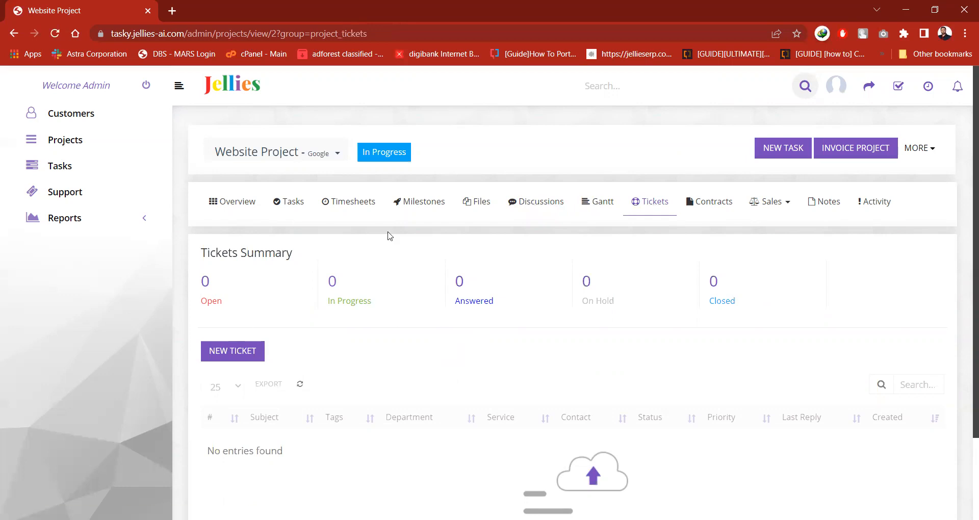
{"action": "left_click", "coordinate": [825, 202]}
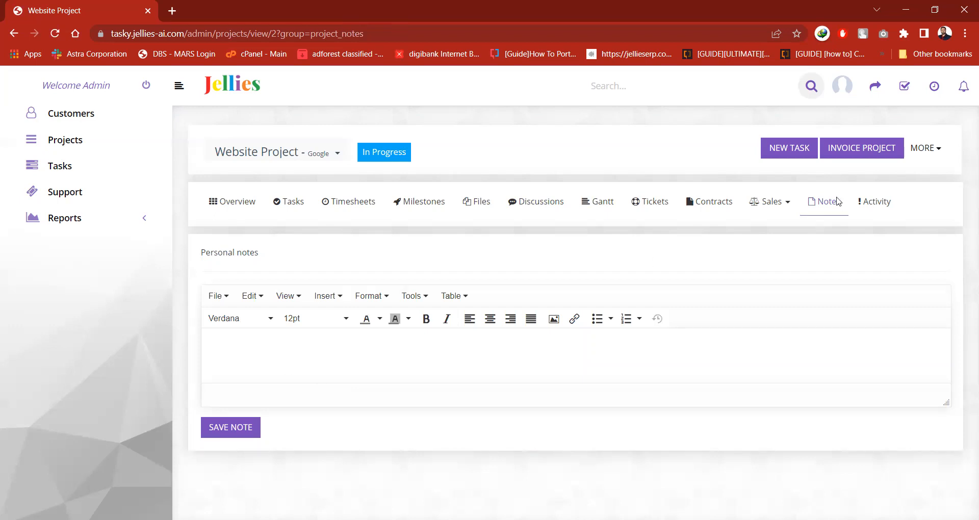
Examine the project's activity log from the newest entry to the oldest, including each entry's customer visibility.
{"action": "left_click", "coordinate": [878, 201]}
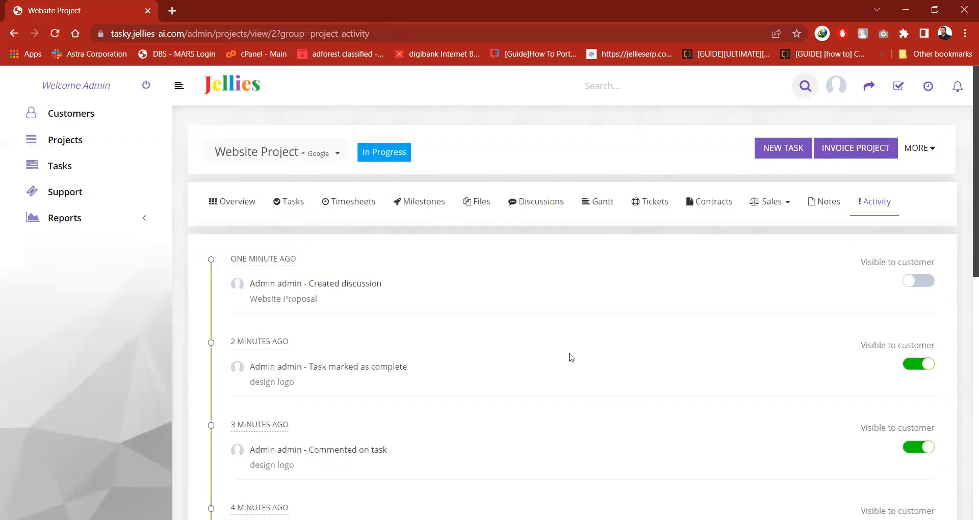
{"action": "scroll", "coordinate": [571, 357], "scroll_direction": "down", "scroll_amount": 3}
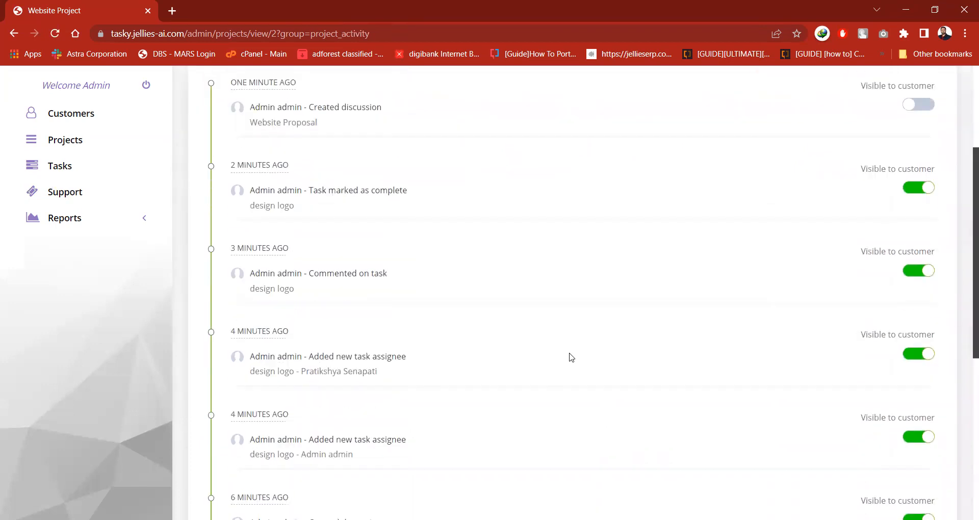
{"action": "scroll", "coordinate": [571, 357], "scroll_direction": "down", "scroll_amount": 1}
{"action": "scroll", "coordinate": [572, 357], "scroll_direction": "down", "scroll_amount": 2}
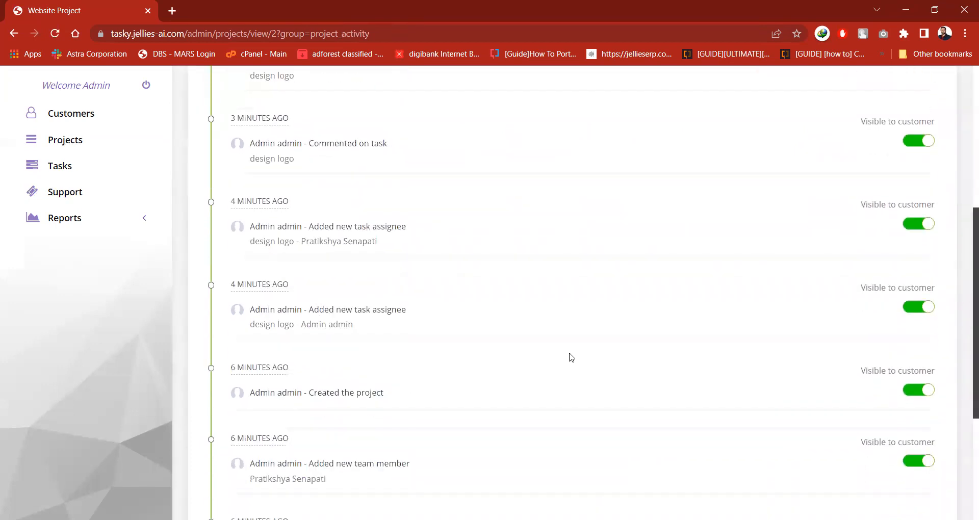
{"action": "scroll", "coordinate": [572, 357], "scroll_direction": "up", "scroll_amount": 3}
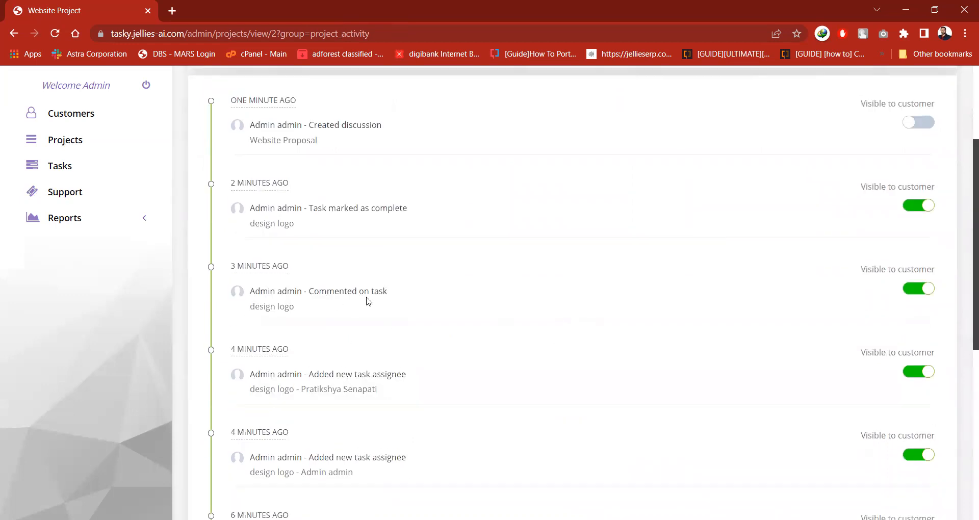
{"action": "scroll", "coordinate": [367, 301], "scroll_direction": "up", "scroll_amount": 1}
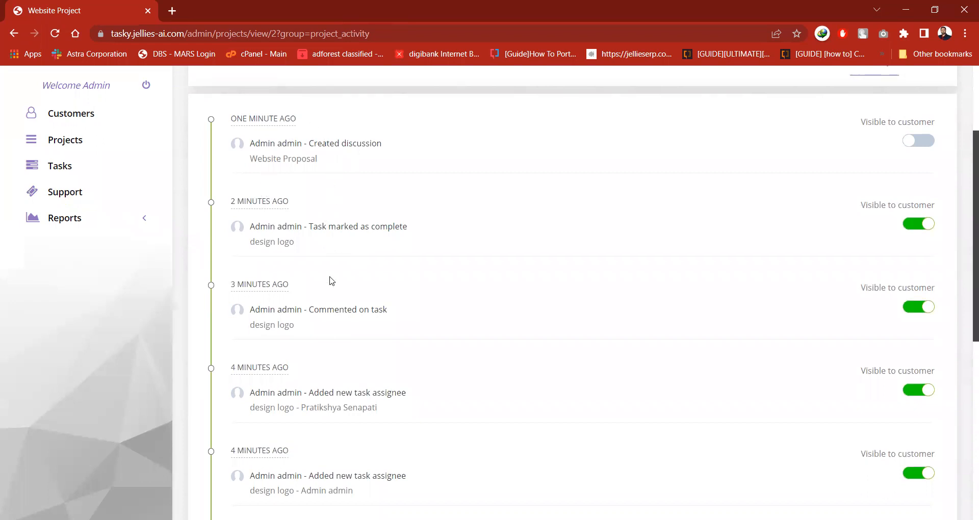
{"action": "scroll", "coordinate": [331, 281], "scroll_direction": "down", "scroll_amount": 7}
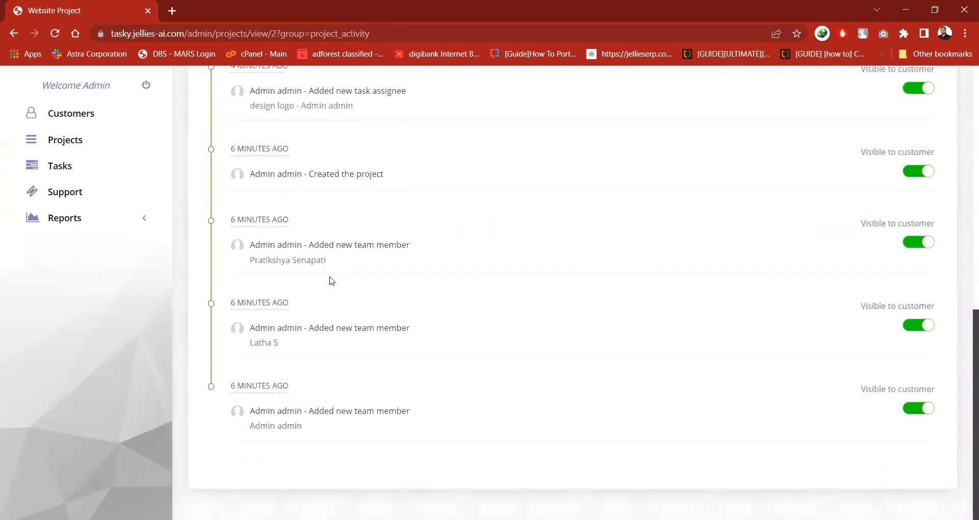
{"action": "scroll", "coordinate": [332, 281], "scroll_direction": "up", "scroll_amount": 10}
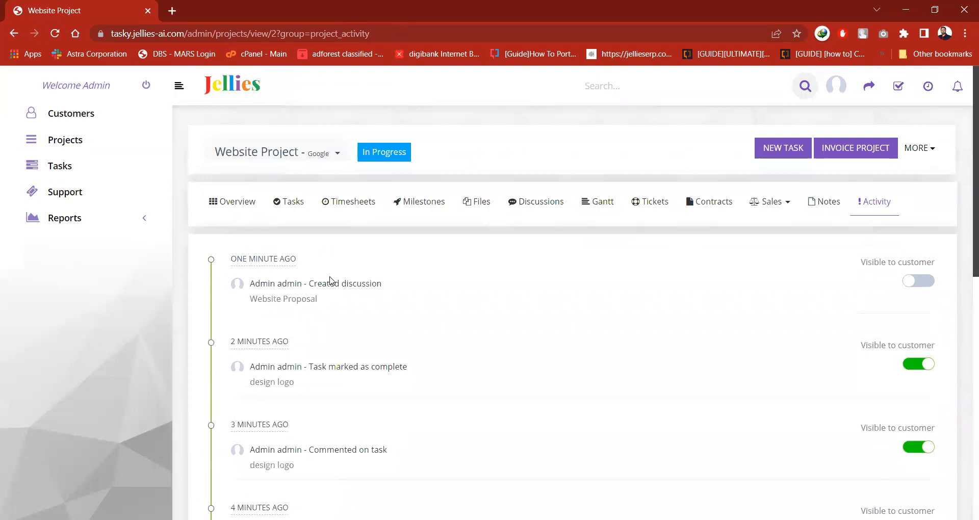